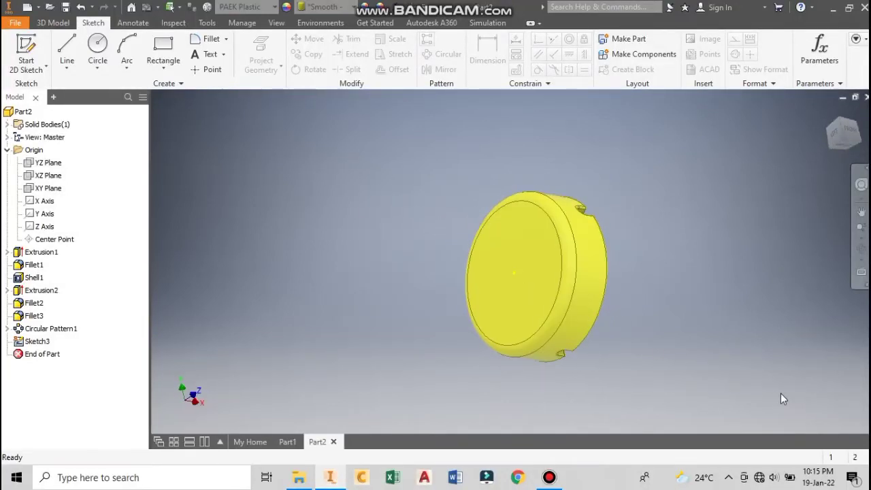
- Orbit the finished yellow ashtray to show its open top and notched rim
mouse_move(781, 394)
left_mouse_down()
mouse_move(626, 286)
mouse_move(604, 286)
left_mouse_up()
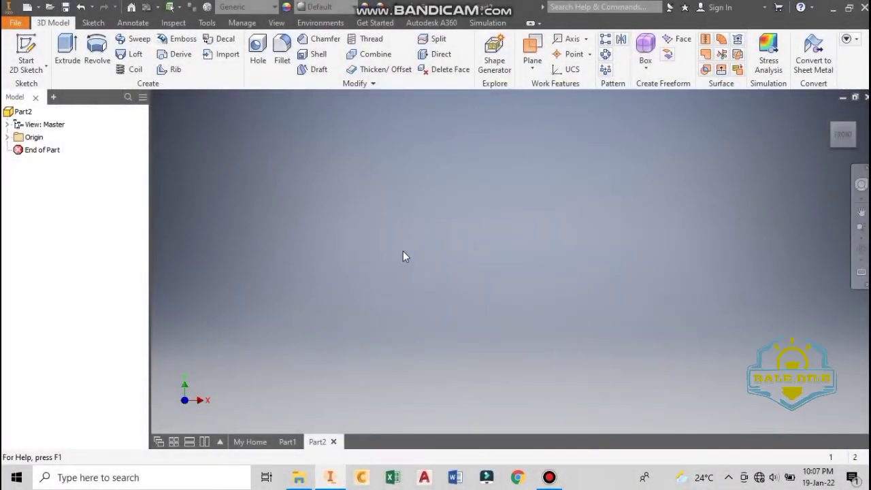
- On the YZ plane, sketch an 80 mm diameter circle centred on the origin
left_click(94, 23)
left_click(94, 50)
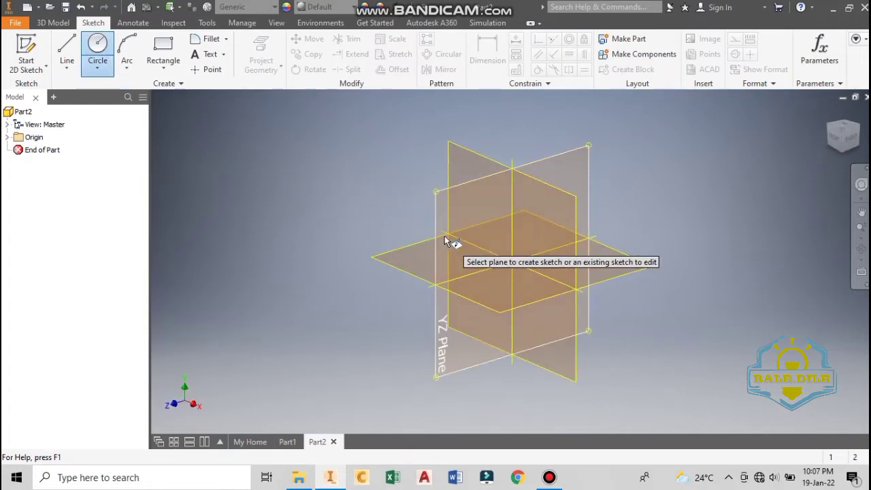
left_click(444, 235)
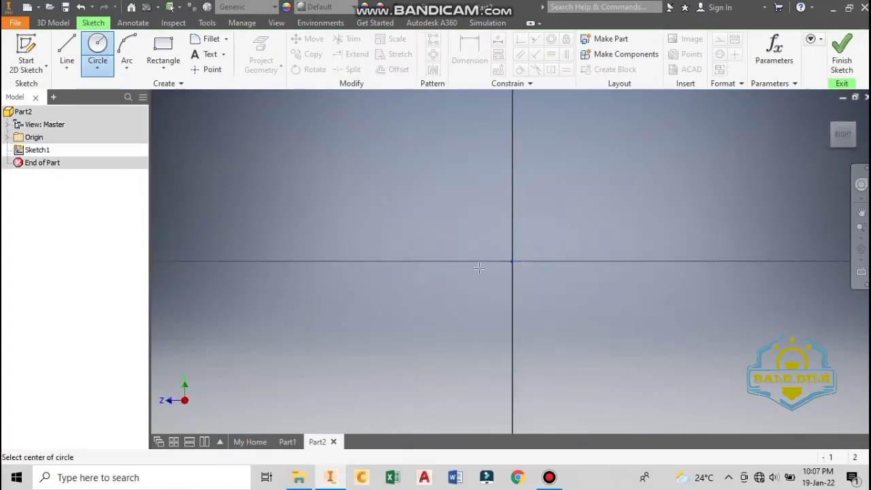
left_click(512, 261)
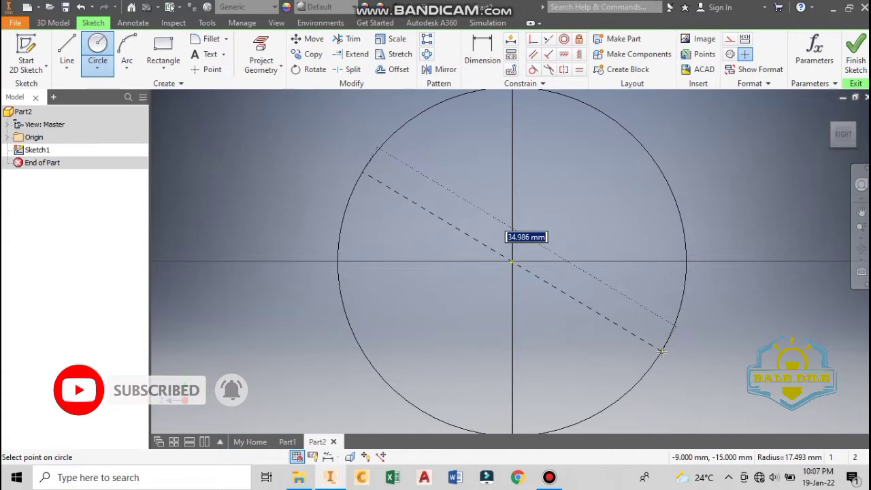
type("80")
key("Tab")
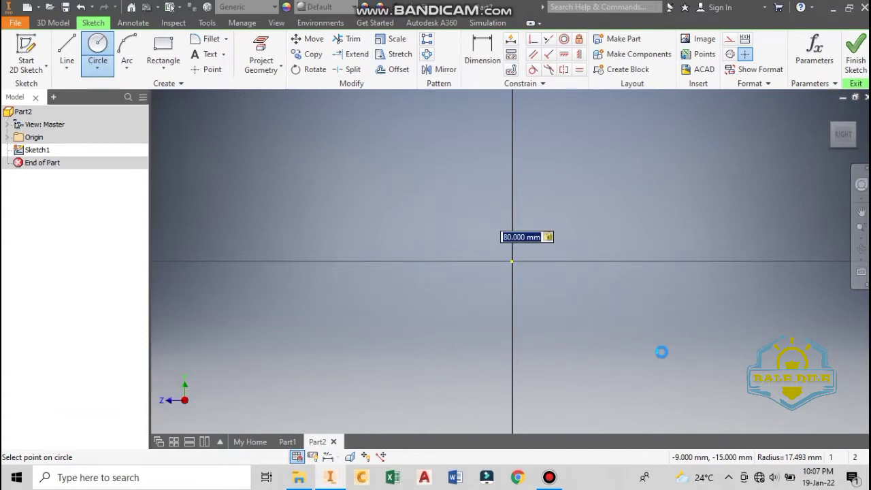
left_click(842, 136)
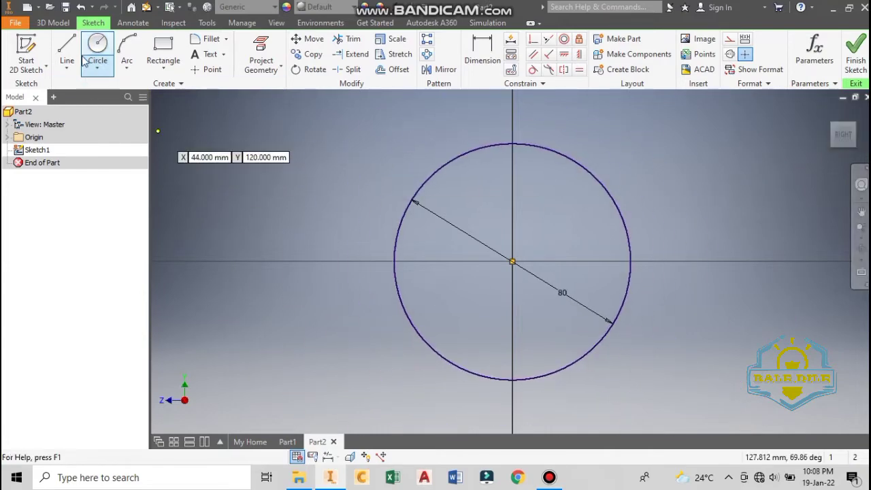
left_click(61, 24)
- Extrude the 80 mm circle 25 mm into a solid disc (Extrusion1)
left_click(71, 49)
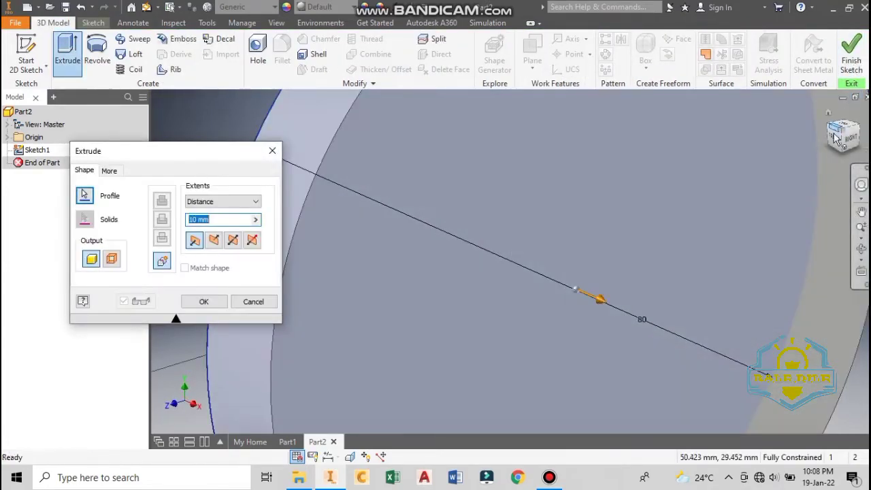
left_click(846, 136)
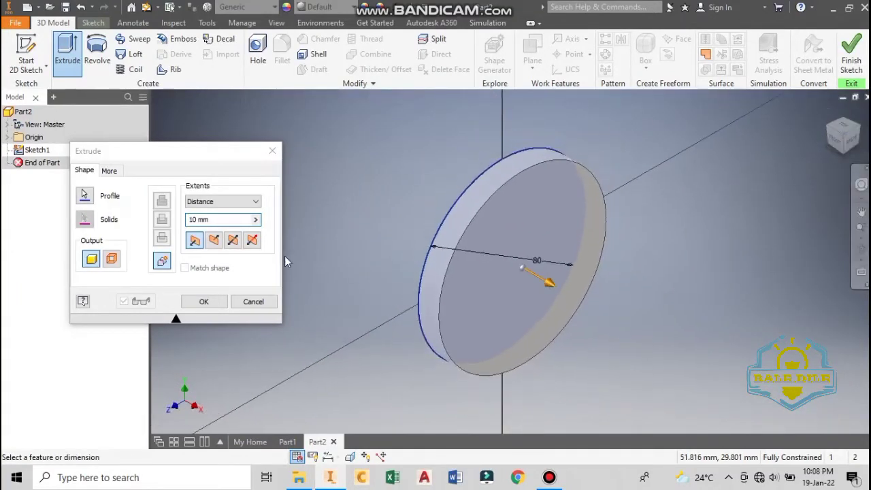
left_click_drag(218, 222, 190, 230)
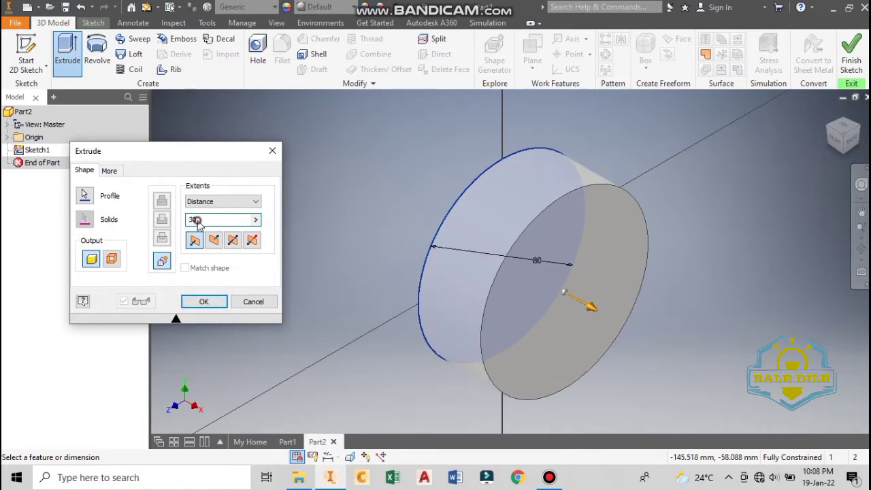
type("20")
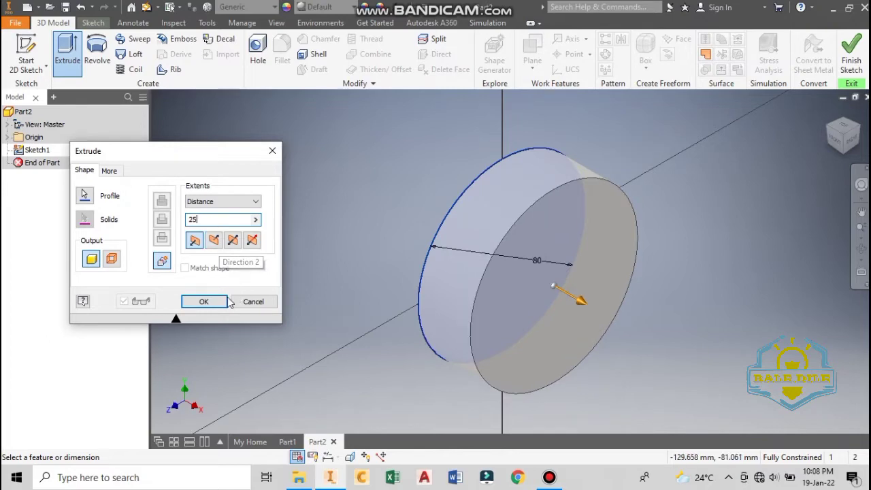
left_click(204, 303)
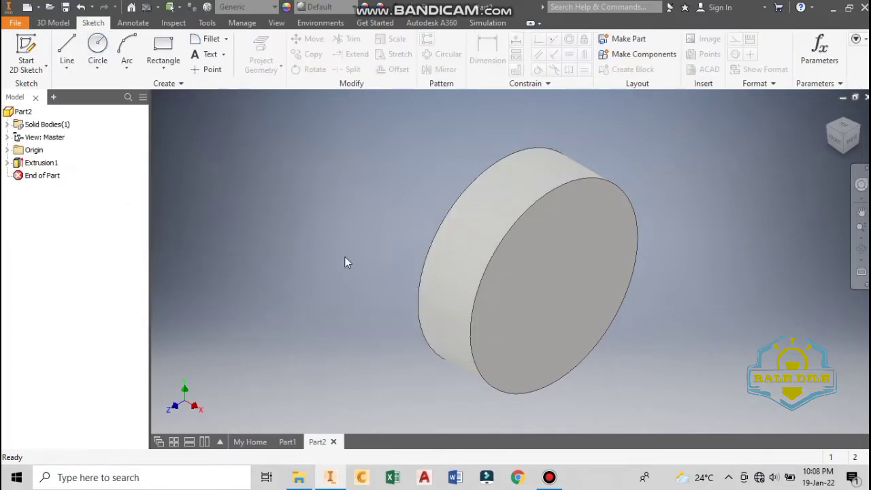
- Add a 5 mm fillet (Fillet1) to the disc's circular edge
left_click(53, 23)
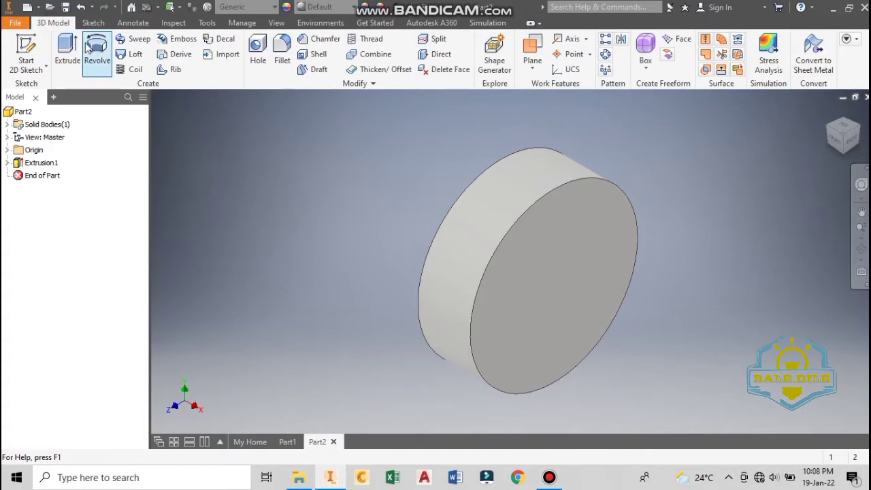
left_click(281, 51)
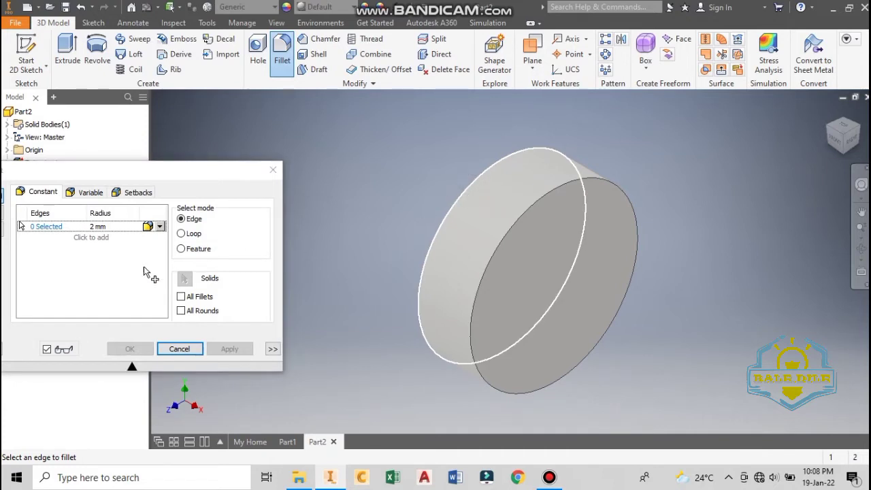
left_click(451, 301)
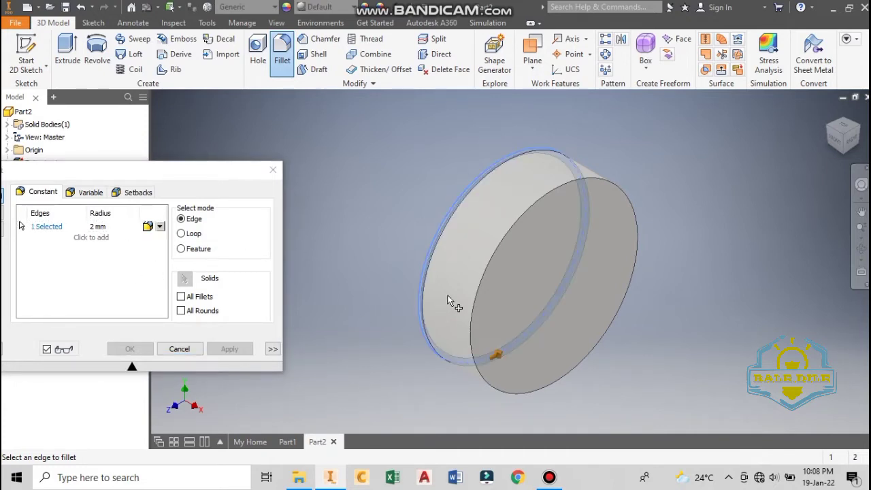
left_click(114, 227)
type("5")
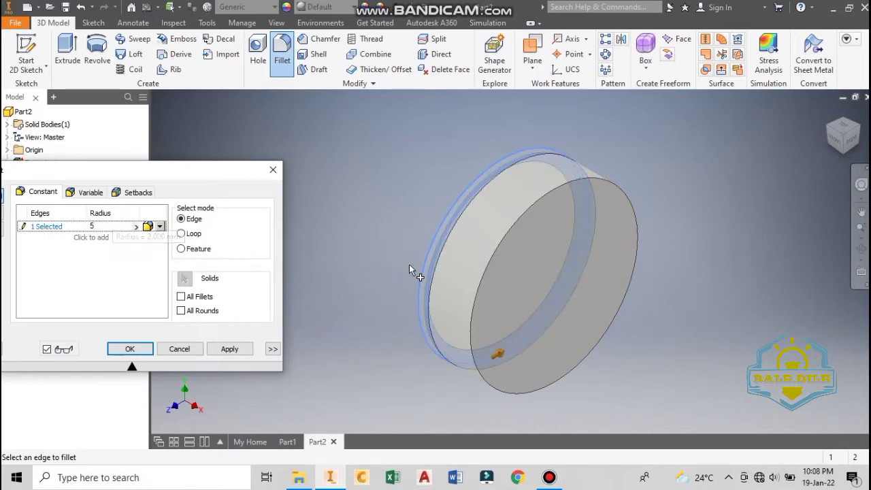
mouse_move(391, 253)
middle_mouse_down("shift")
mouse_move(508, 309)
mouse_move(503, 358)
middle_mouse_up("shift")
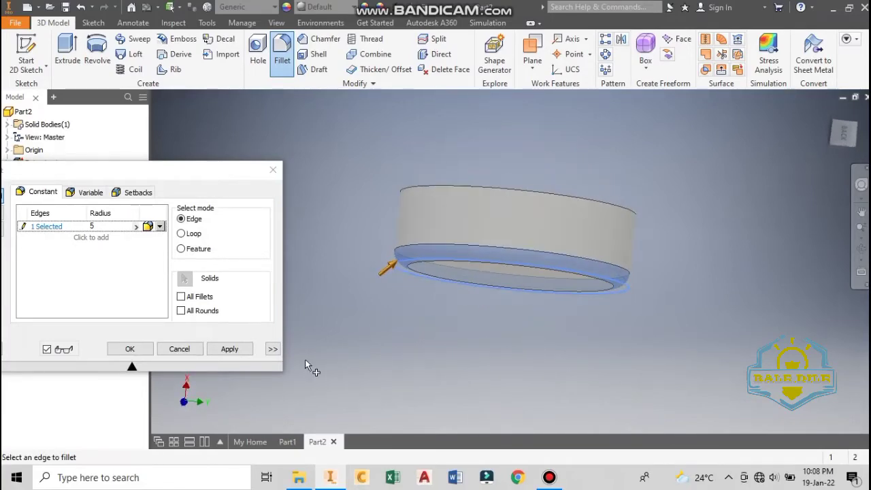
left_click(228, 349)
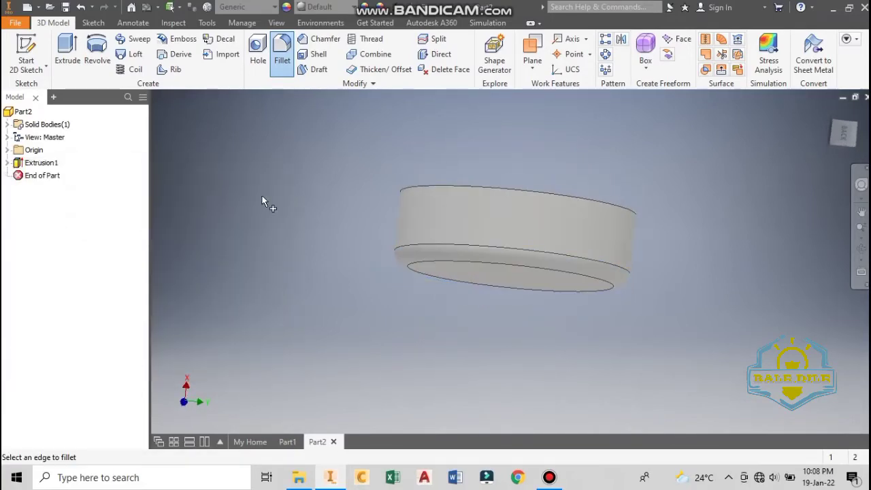
left_click(274, 170)
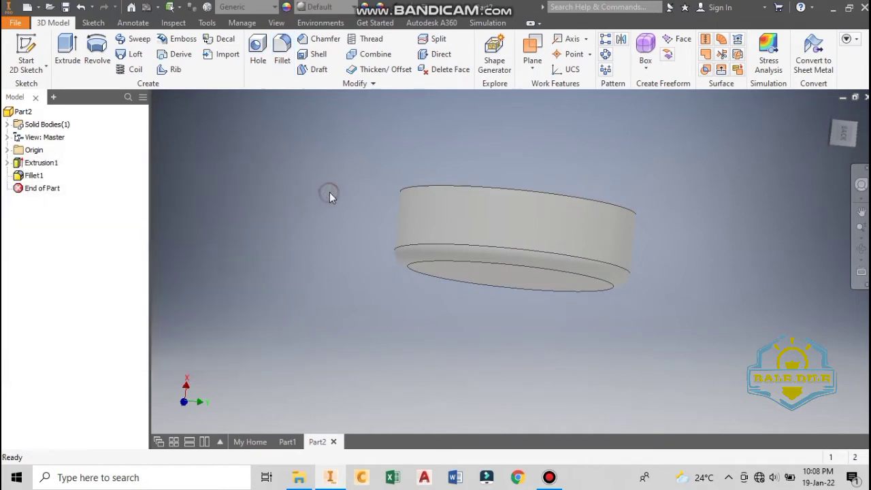
mouse_move(331, 195)
middle_mouse_down("shift")
mouse_move(331, 226)
mouse_move(324, 215)
middle_mouse_up("shift")
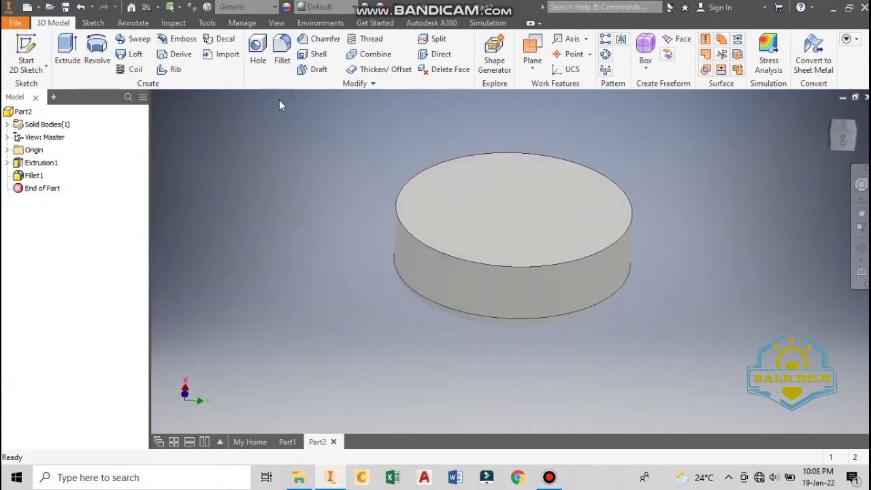
- Shell the disc by removing its top face, leaving 5 mm walls
left_click(307, 56)
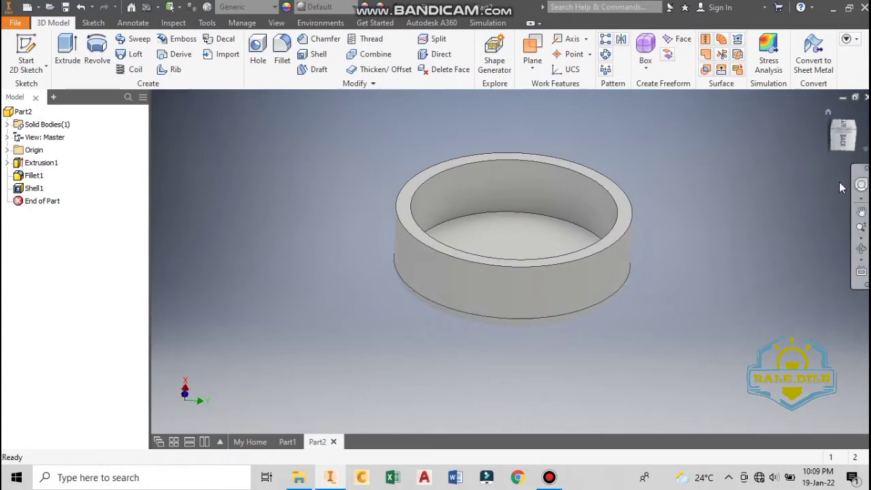
left_click(844, 141)
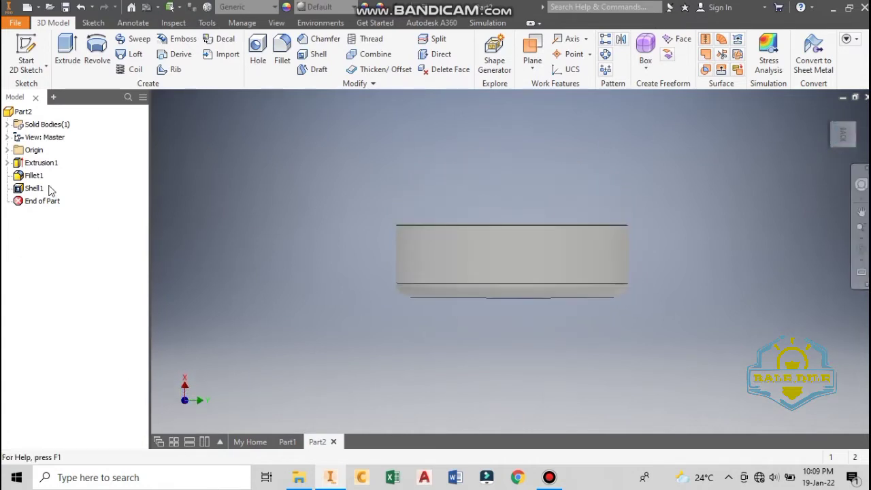
- Create a new sketch on the XZ plane and zoom in to the cup's rim
left_click(7, 150)
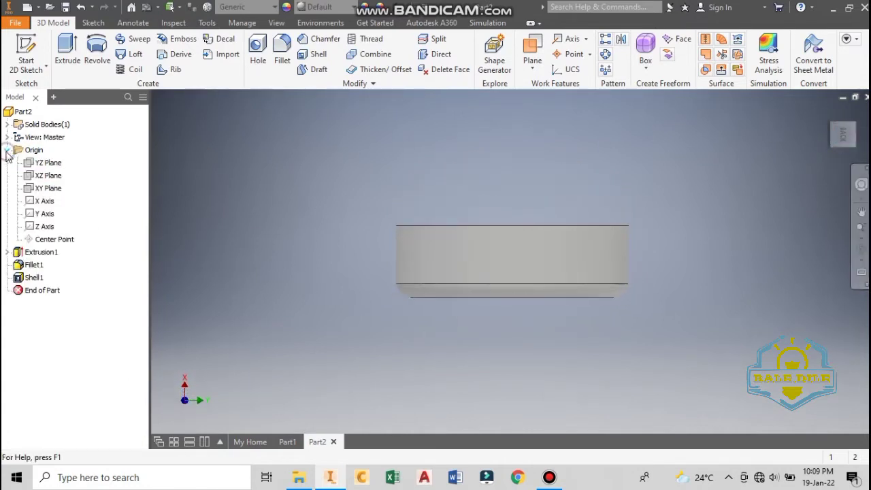
right_click(52, 177)
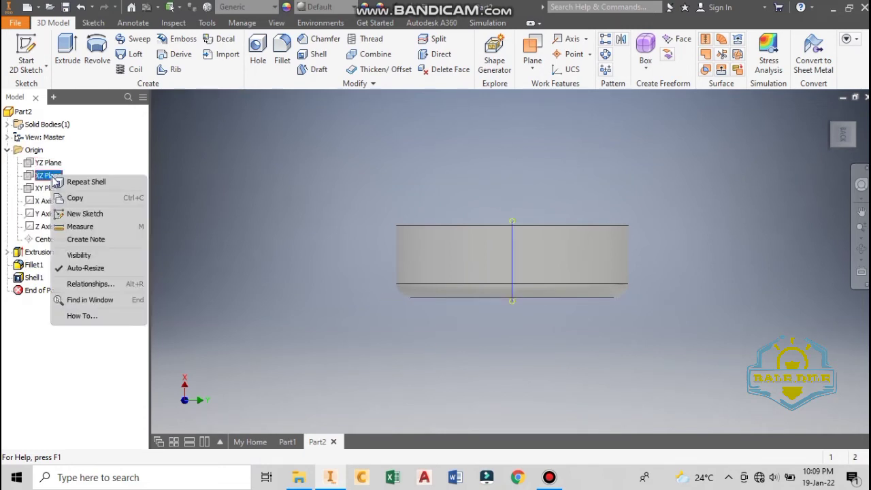
left_click(81, 216)
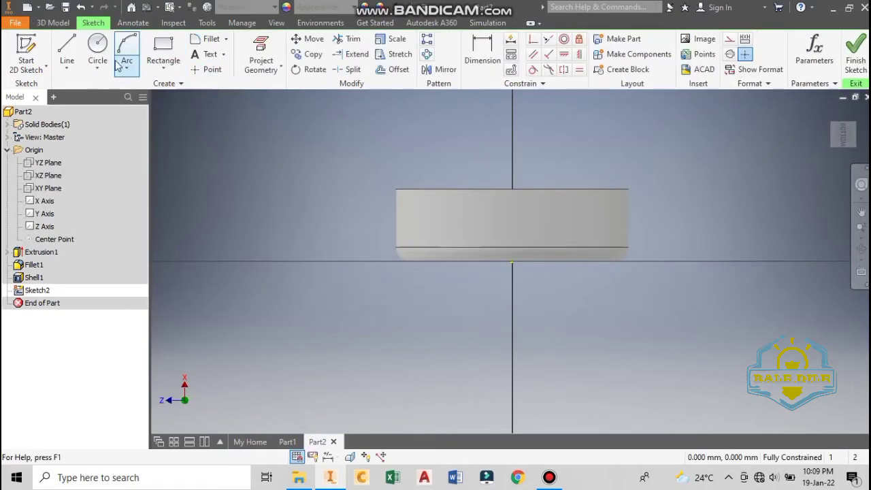
left_click(164, 53)
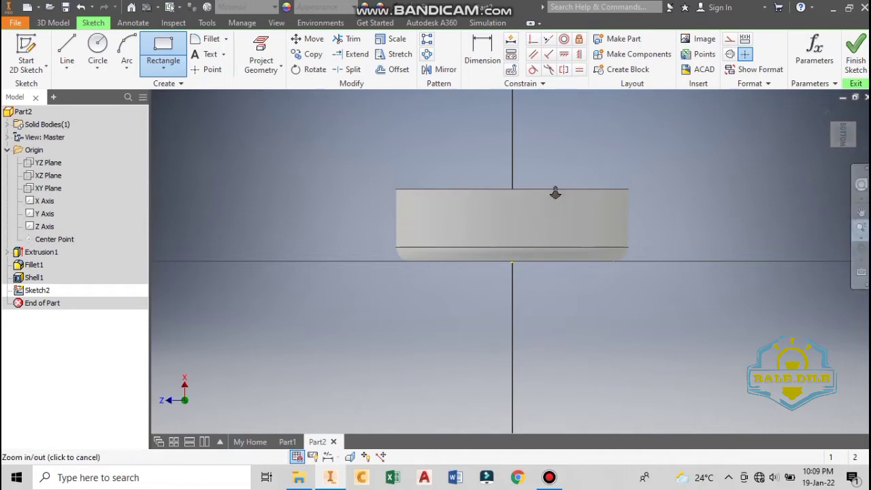
left_click_drag(521, 177, 532, 195)
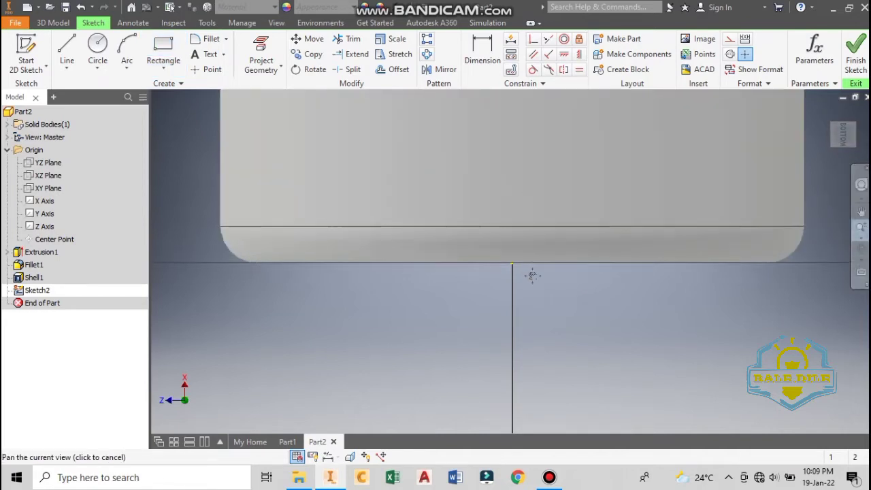
middle_click_drag(531, 195, 499, 201)
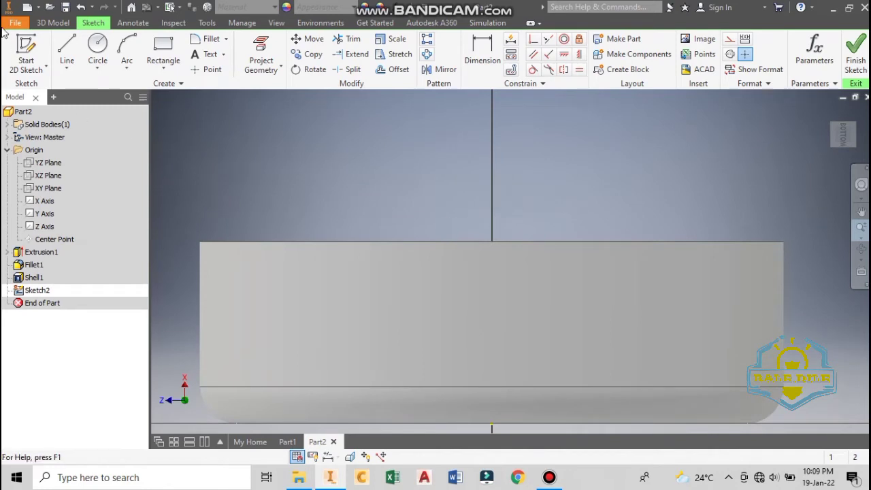
- Draw the notch lines at the rim: 5 mm down, 3 mm across, back up
left_click(67, 45)
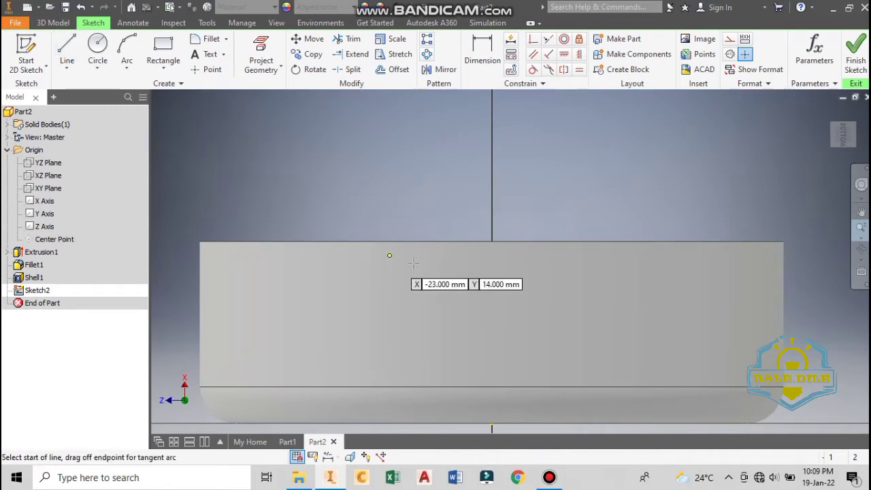
left_click(492, 240)
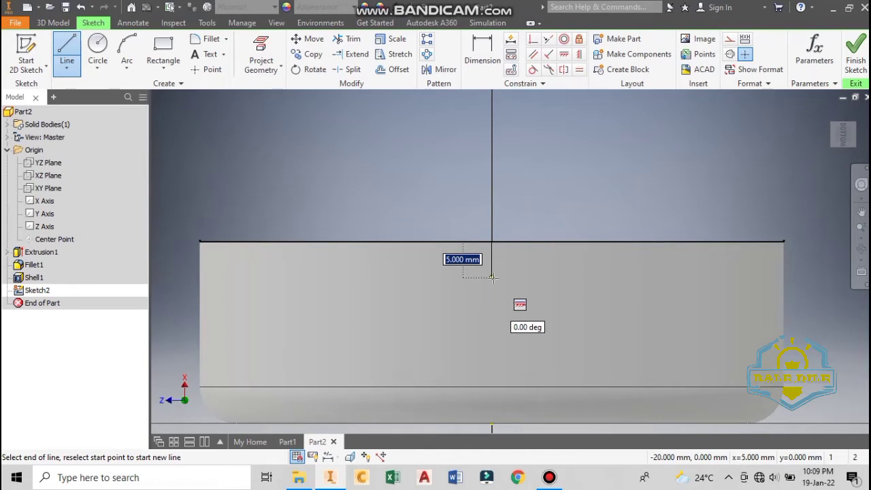
type("5")
key("Tab")
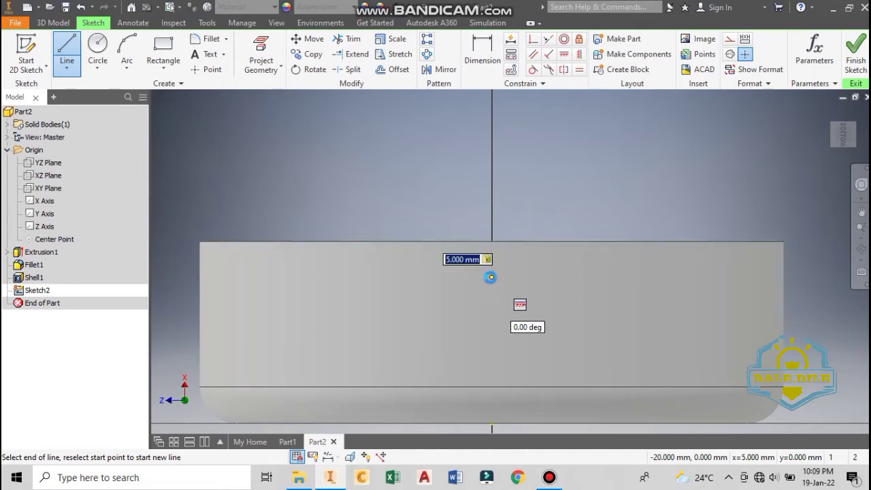
left_click(490, 277)
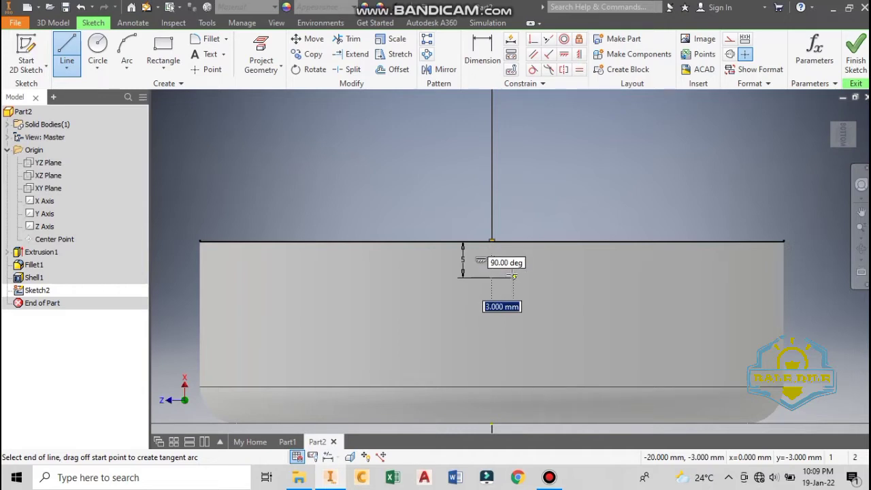
type("3")
key("Return")
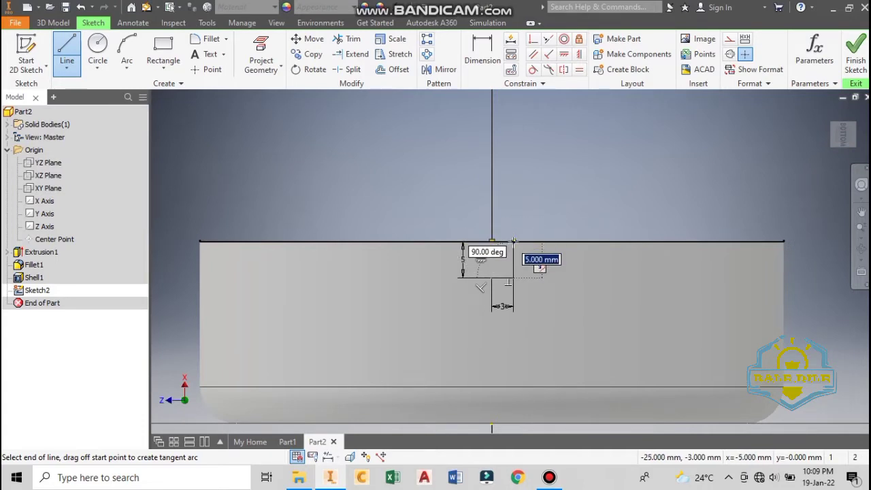
double_click(514, 241)
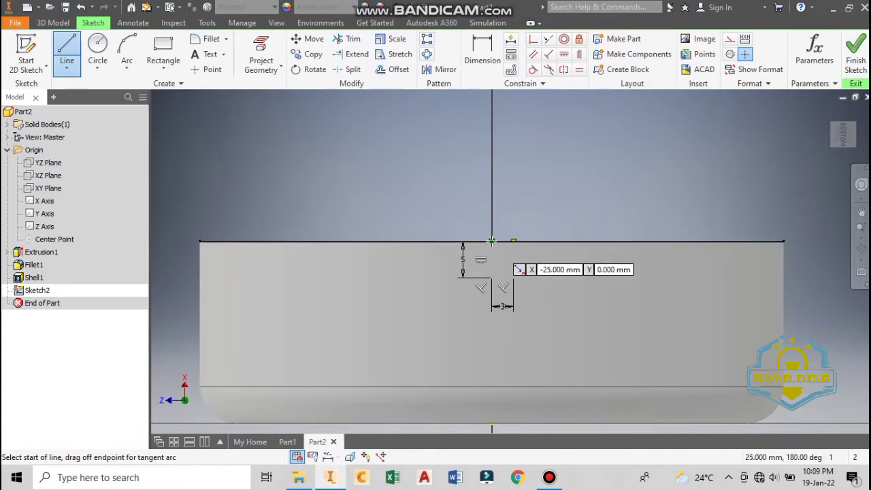
left_click(491, 241)
double_click(515, 240)
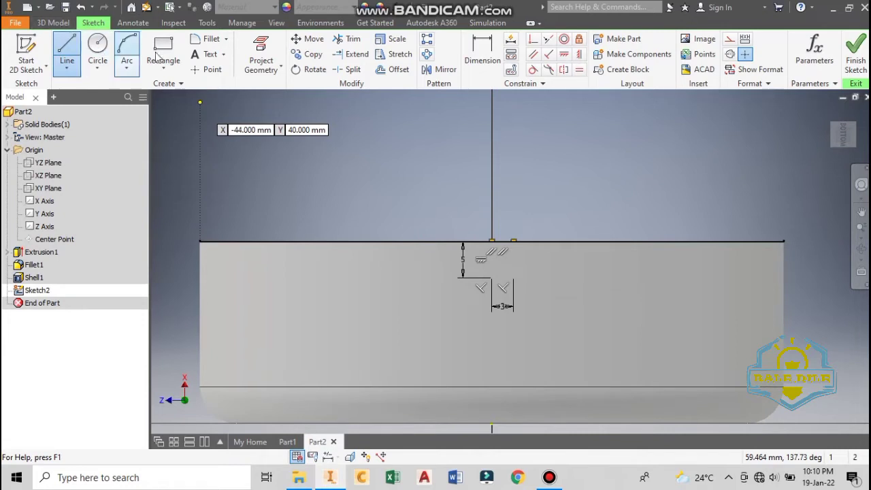
- Start copying the notch lines, then cancel the copy
left_click(310, 56)
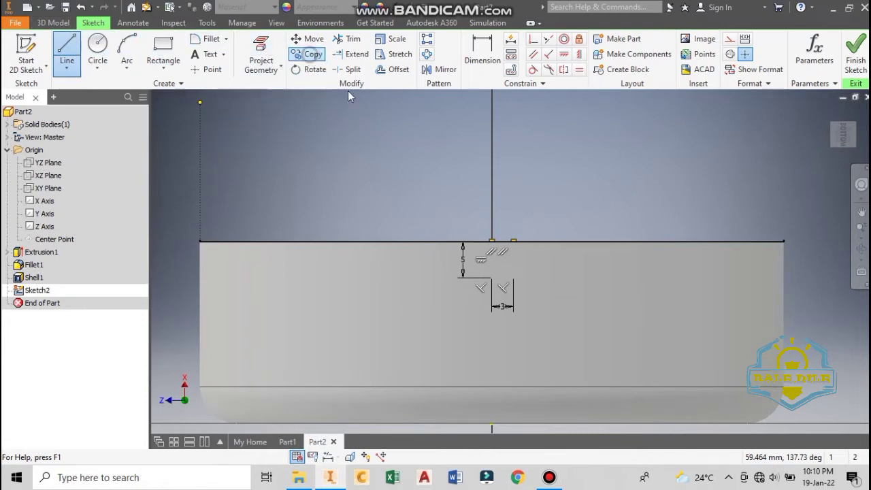
left_click_drag(552, 211, 466, 221)
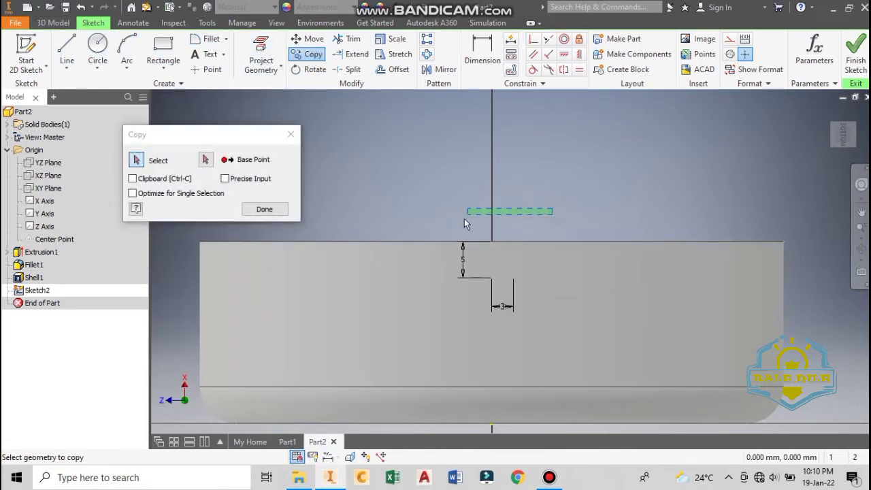
left_click(207, 161)
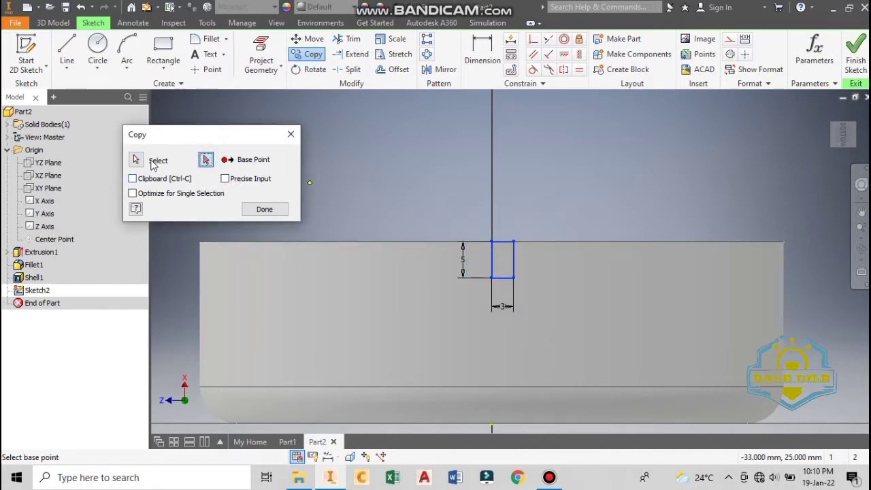
left_click(291, 136)
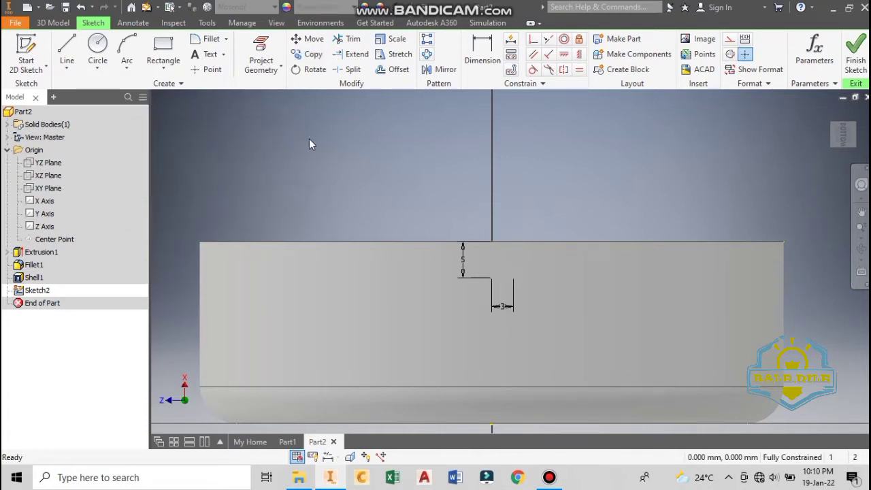
- Mirror the notch outline about its centre-axis edge to close the profile
left_click(439, 70)
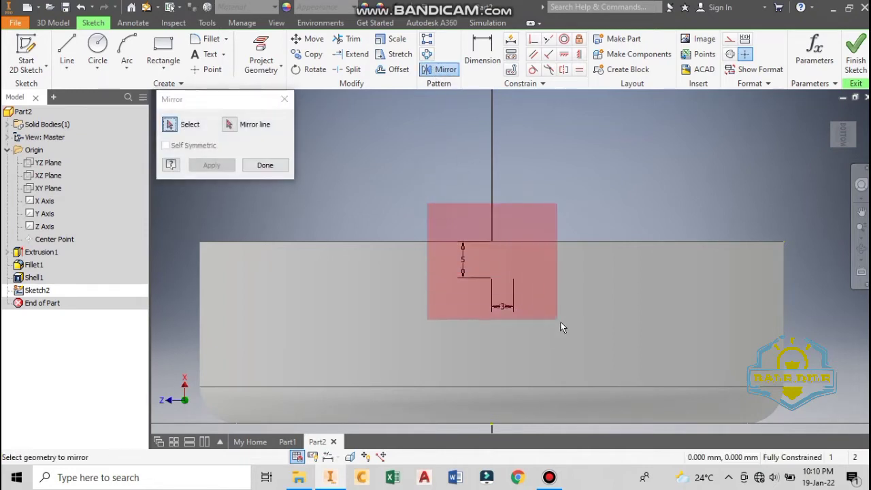
left_click_drag(430, 205, 563, 327)
left_click(229, 130)
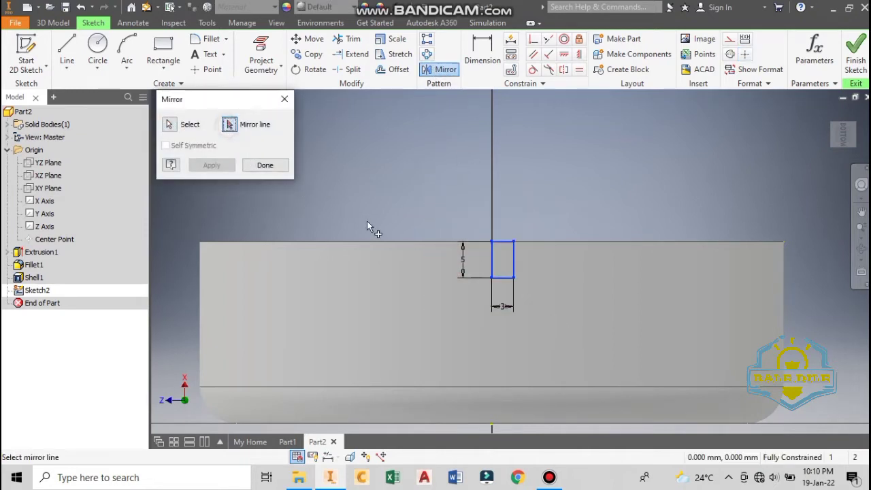
left_click(491, 260)
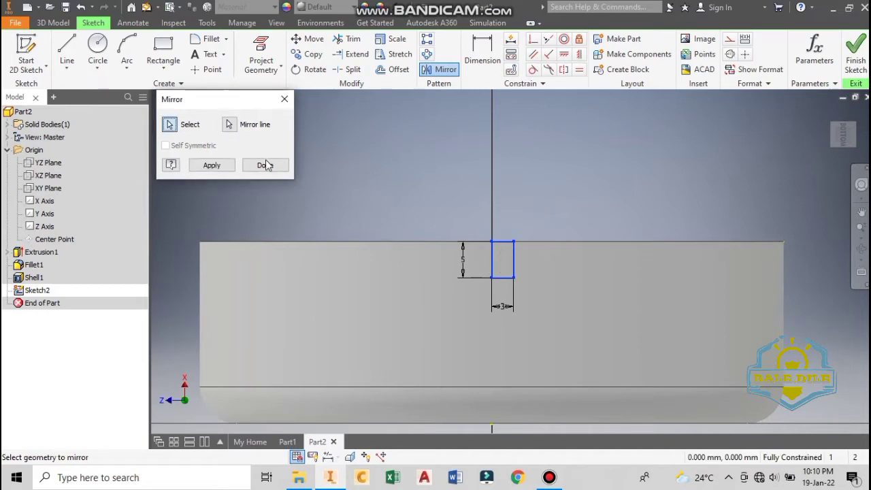
left_click(222, 165)
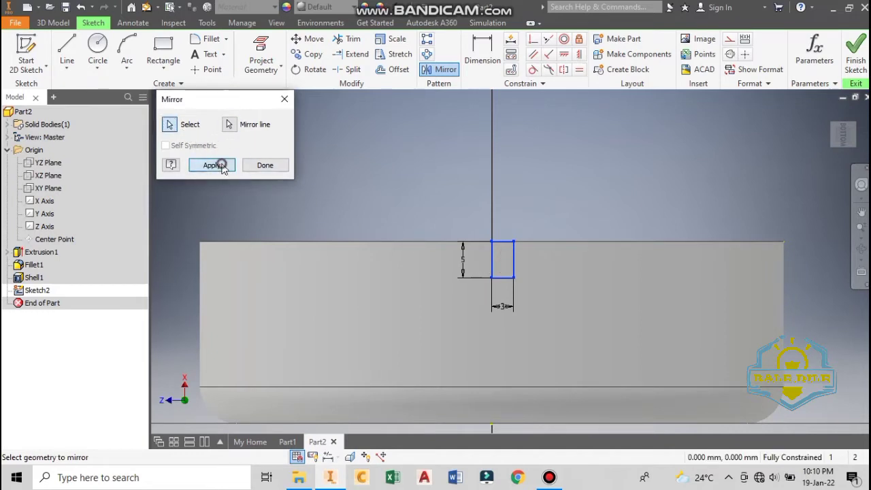
left_click(265, 165)
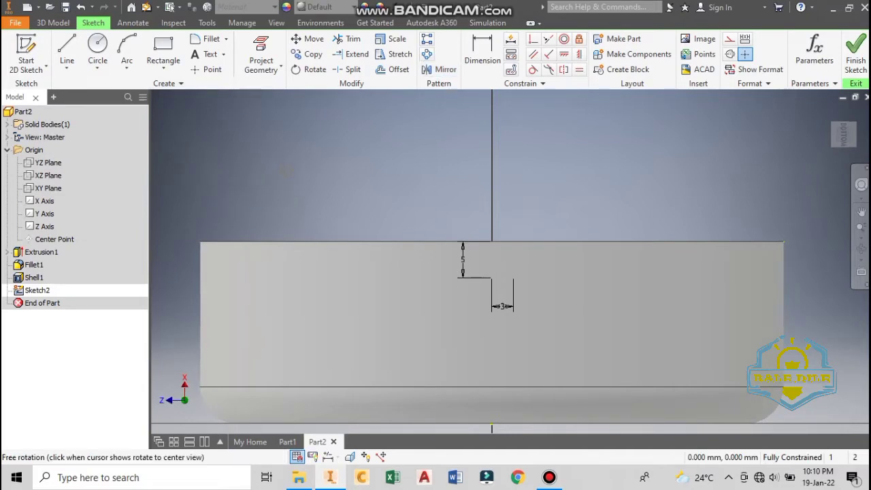
middle_click_drag(279, 168, 297, 182, "shift")
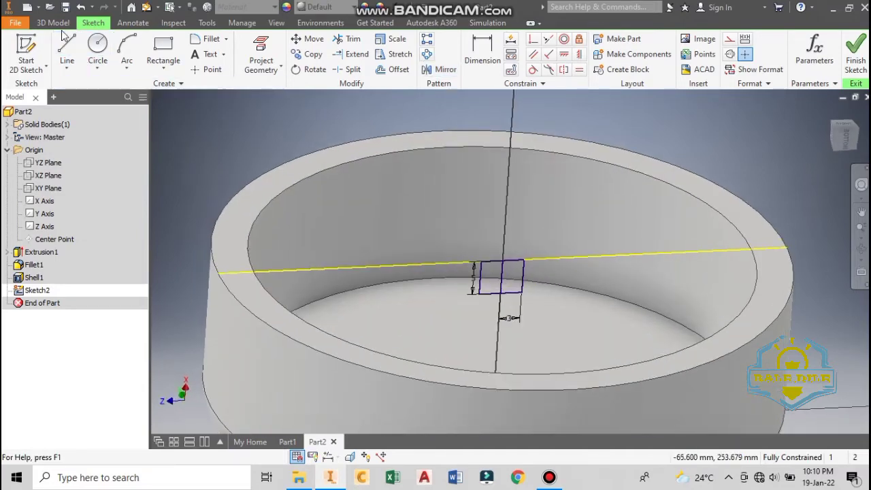
left_click(53, 22)
left_click(66, 51)
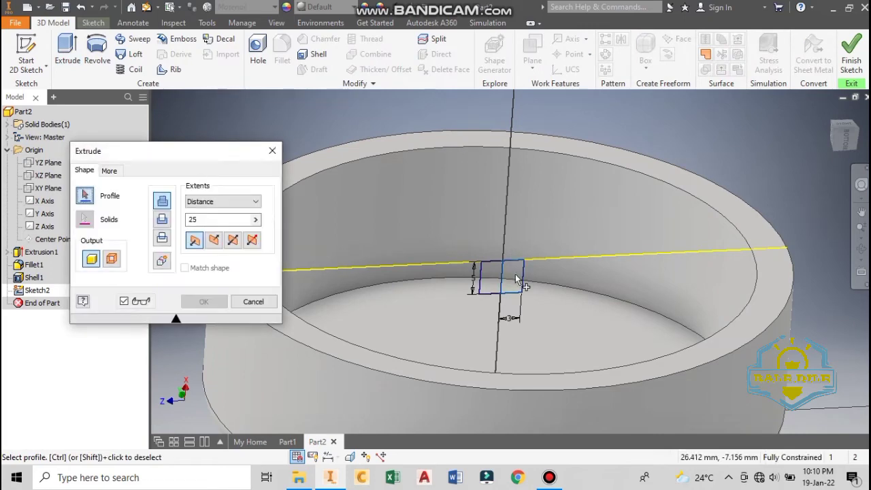
middle_click_drag(516, 279, 476, 213)
left_click(476, 215)
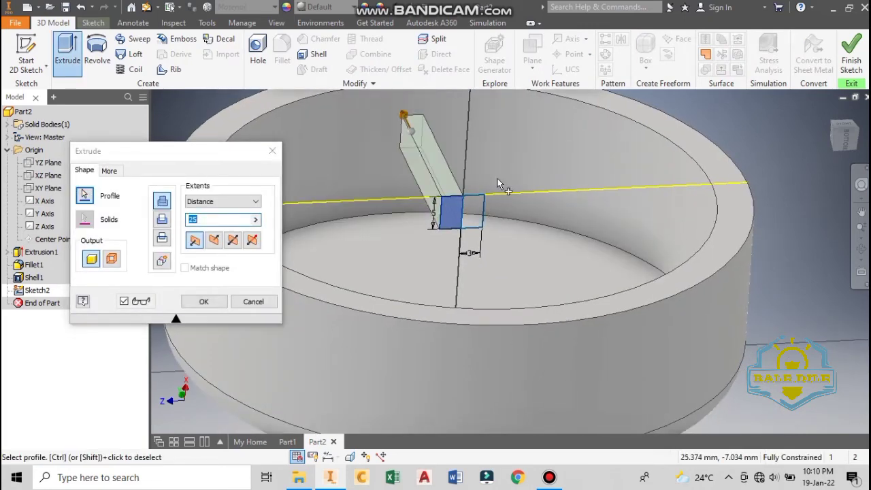
left_click(473, 213)
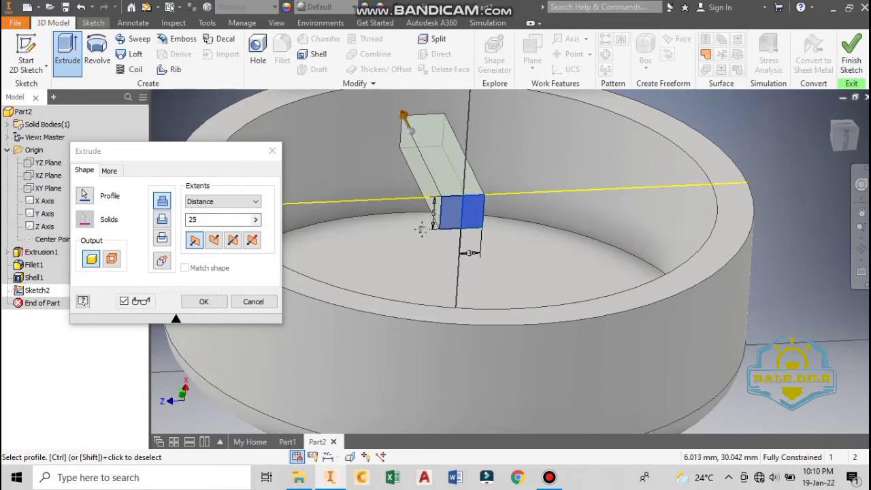
middle_click_drag(420, 229, 392, 261)
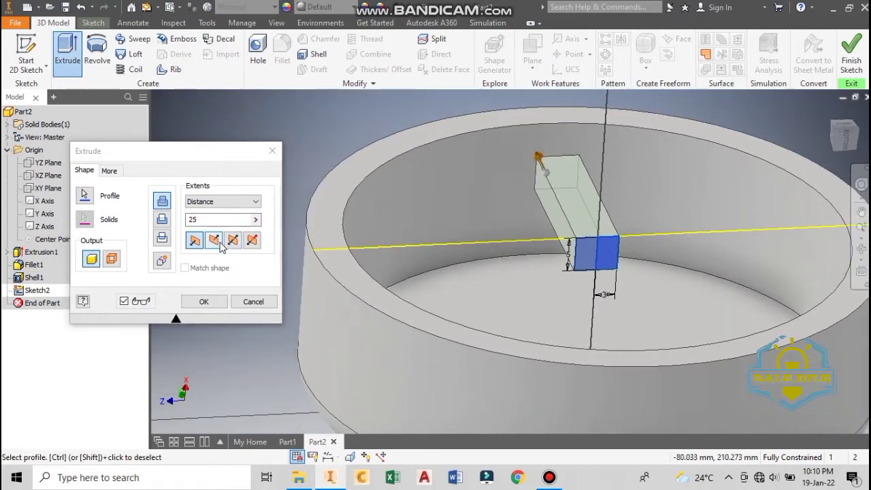
left_click(214, 239)
middle_click_drag(316, 230, 291, 173)
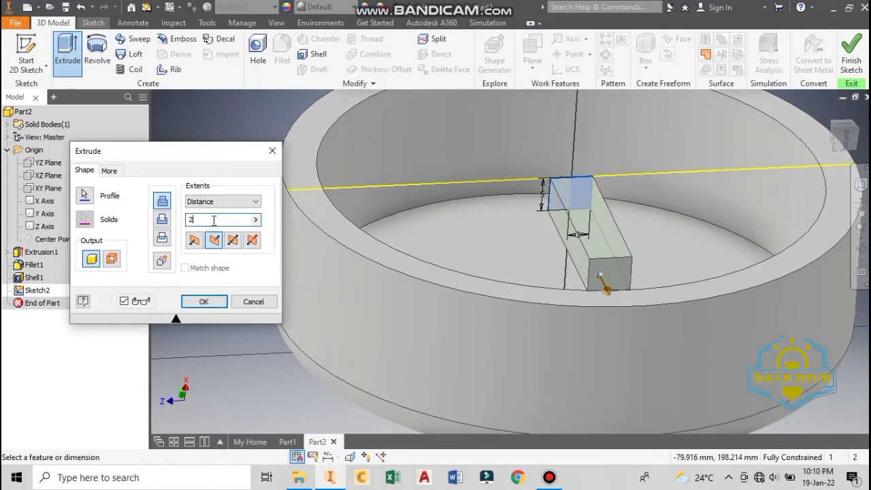
key("BackSpace")
type("40")
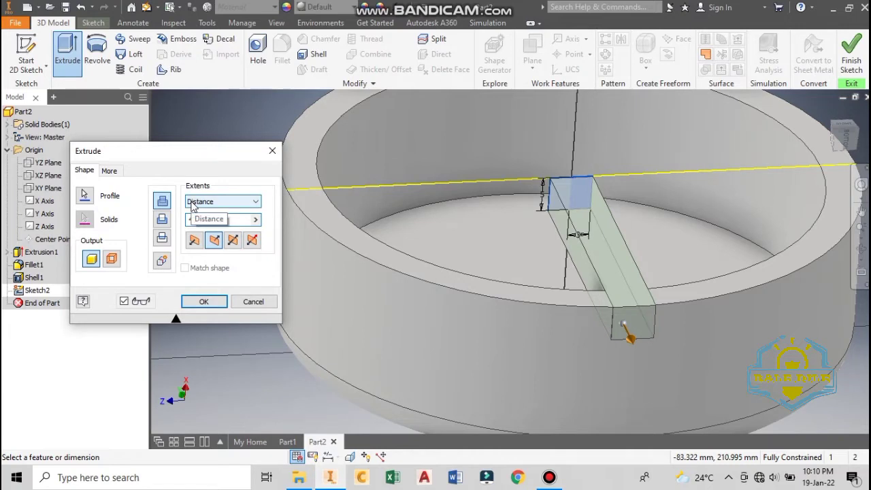
key("BackSpace")
type("5")
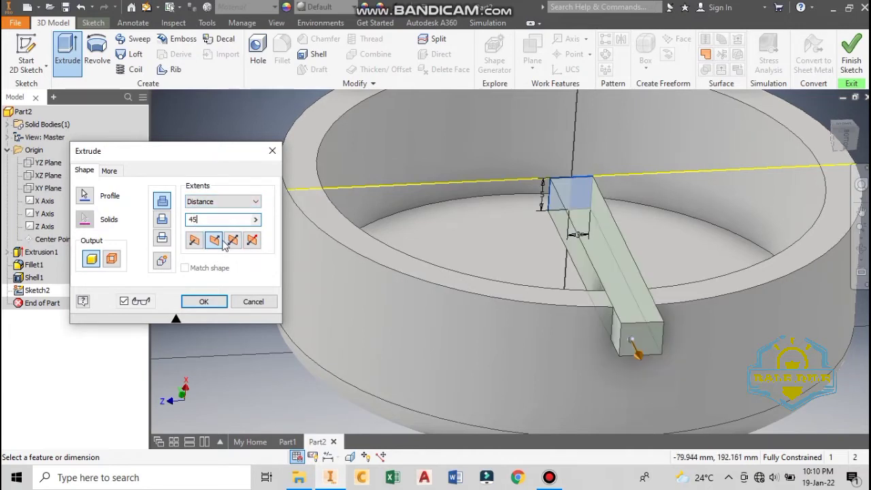
left_click(164, 221)
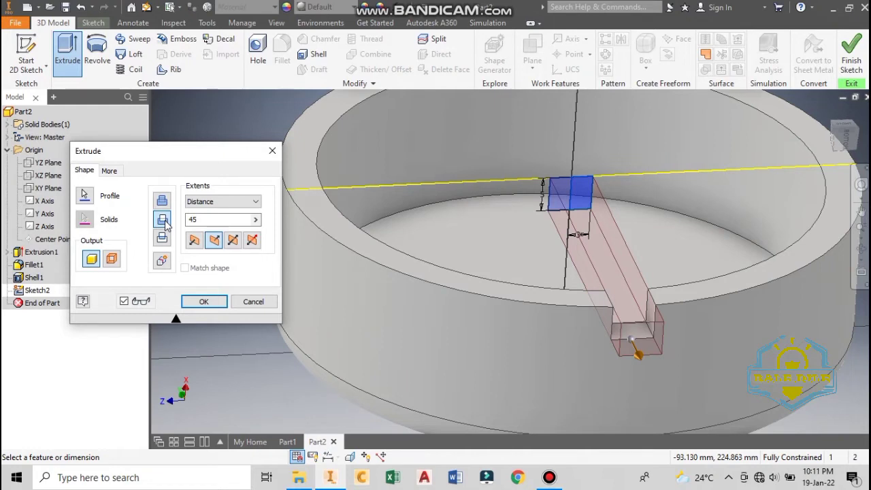
left_click(273, 152)
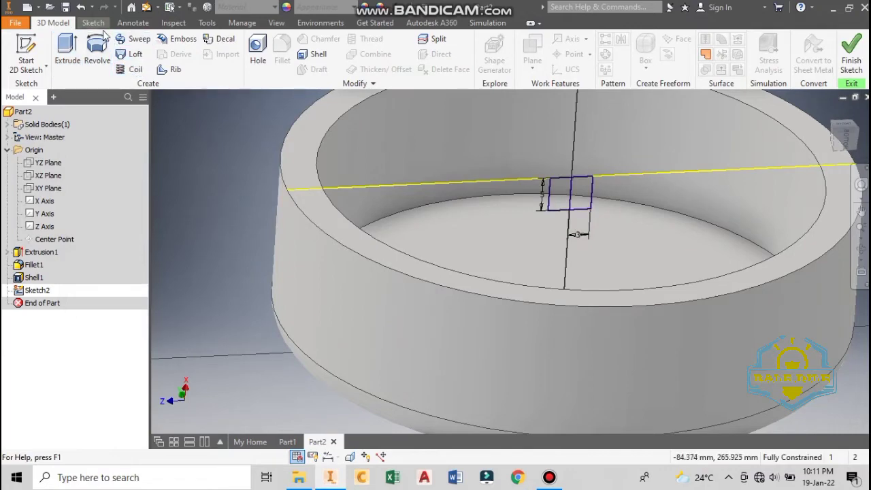
- In a zoomed Bottom view, add a 6 mm circle centred on the notch line's endpoint
left_click(96, 23)
left_click(97, 46)
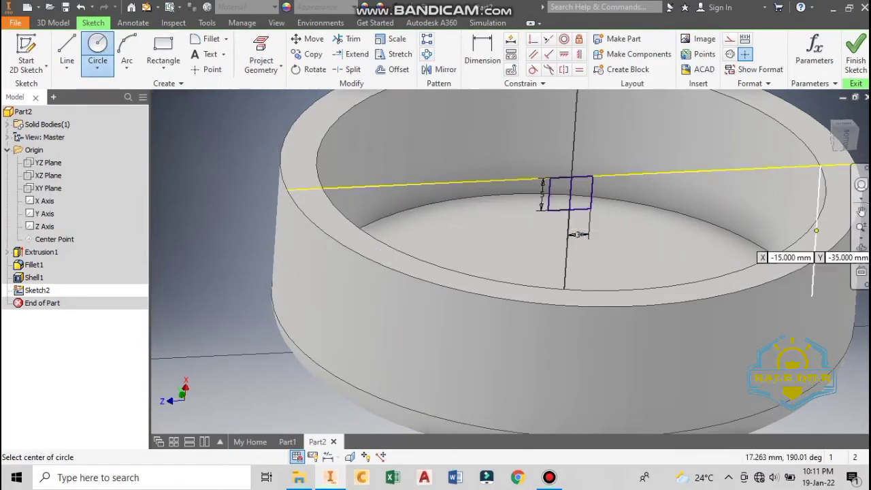
left_click(846, 138)
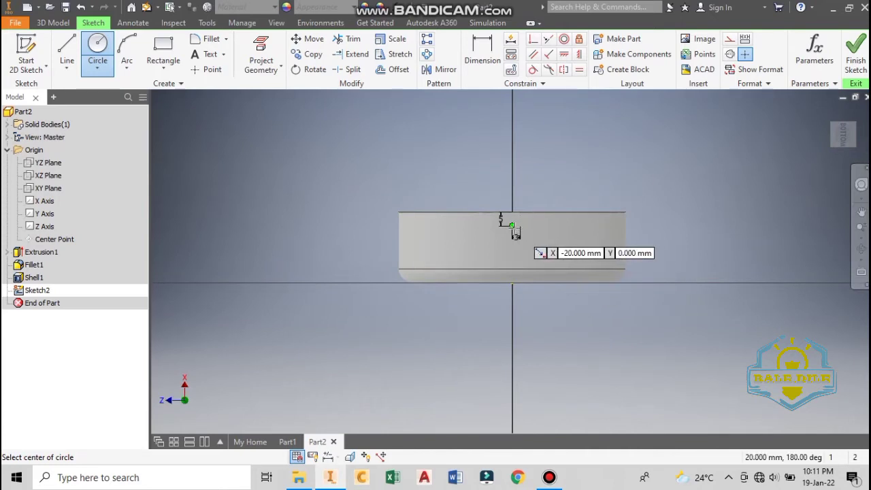
left_click(861, 212)
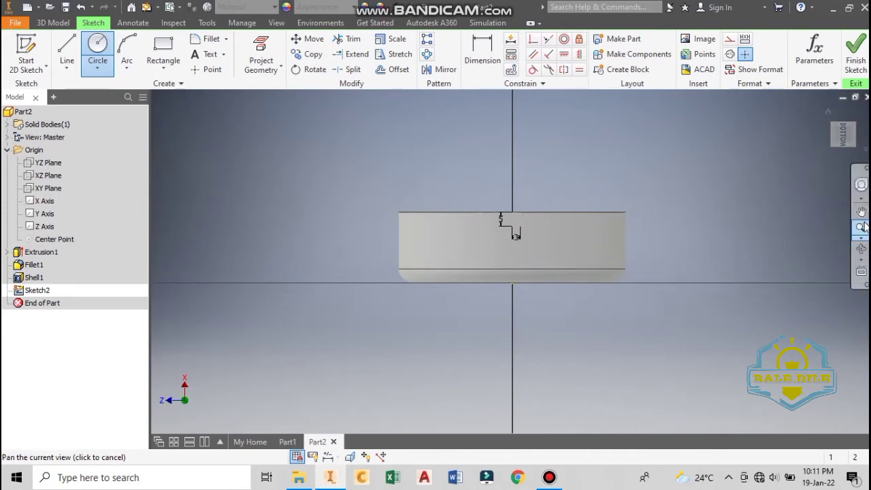
left_click(861, 227)
mouse_move(522, 209)
left_mouse_down()
mouse_move(500, 245)
mouse_move(444, 289)
left_mouse_up()
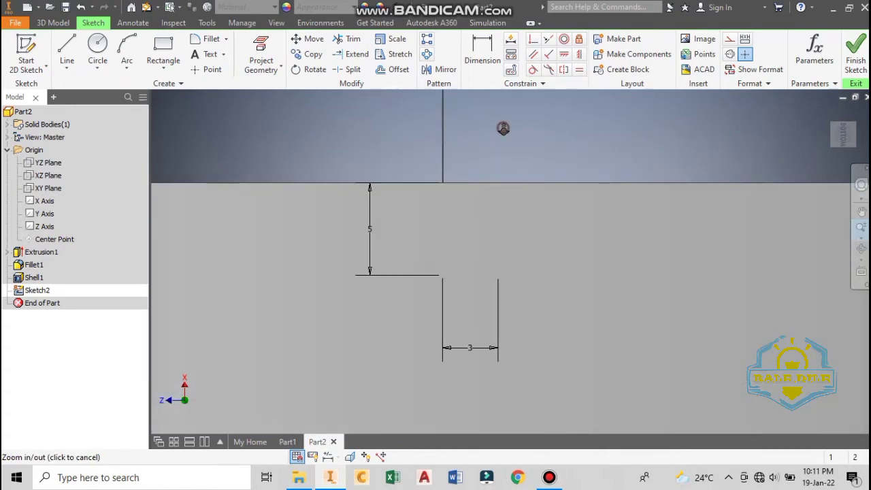
right_click(395, 153)
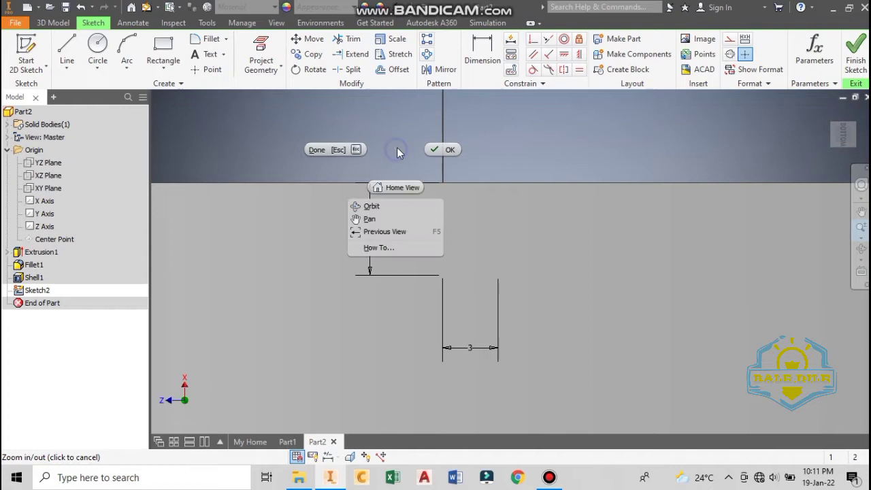
left_click(446, 146)
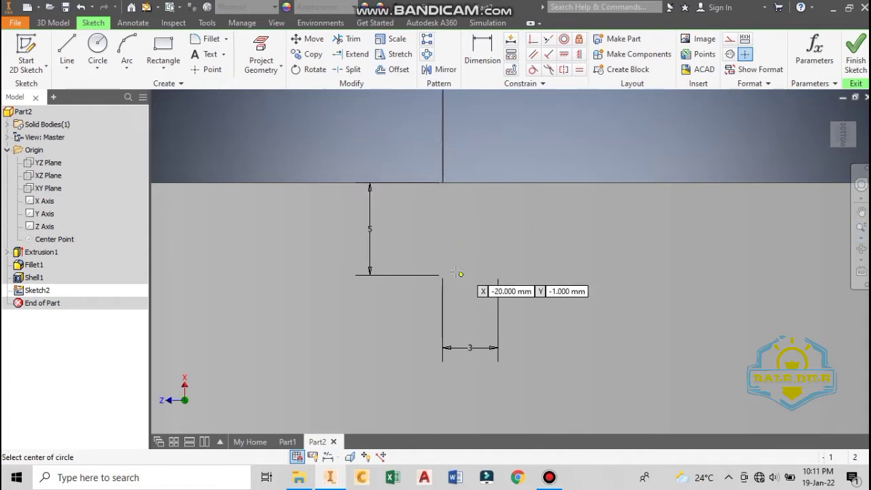
left_click(443, 275)
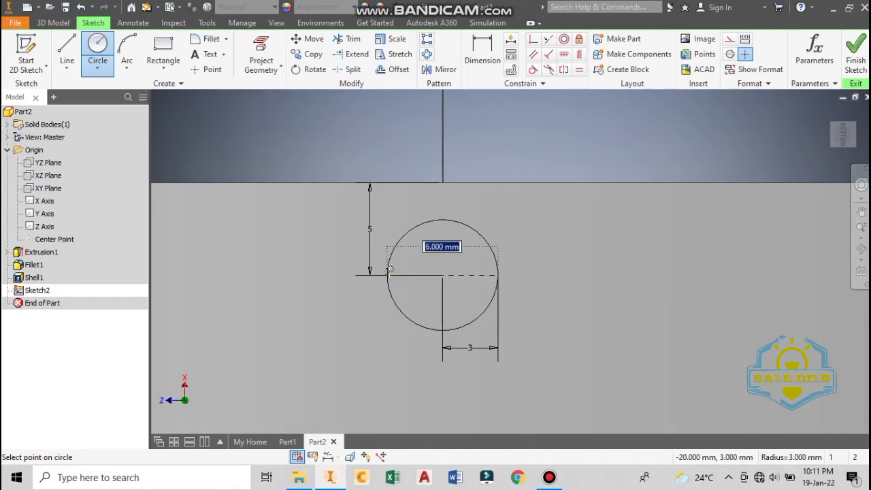
key("Escape")
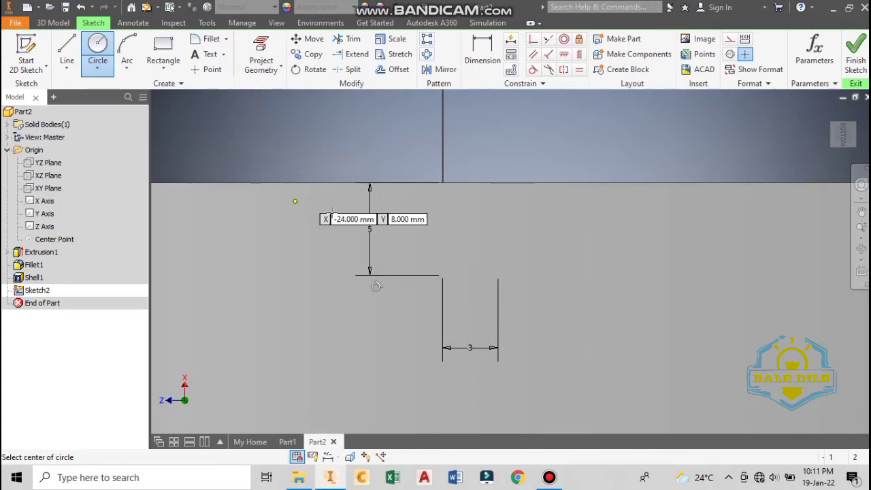
middle_click_drag(399, 235, 379, 227, "shift")
- Cut-extrude the rectangle and circle regions 45 mm into the rim, direction flipped
left_click(53, 23)
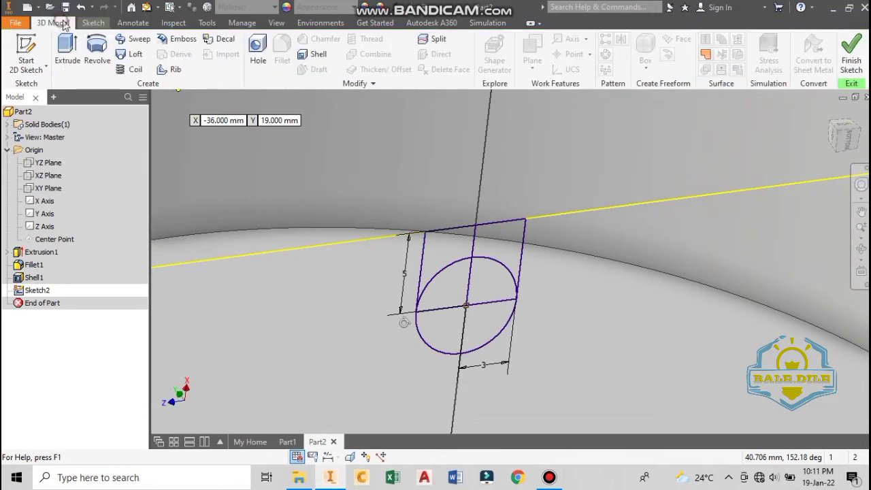
left_click(77, 41)
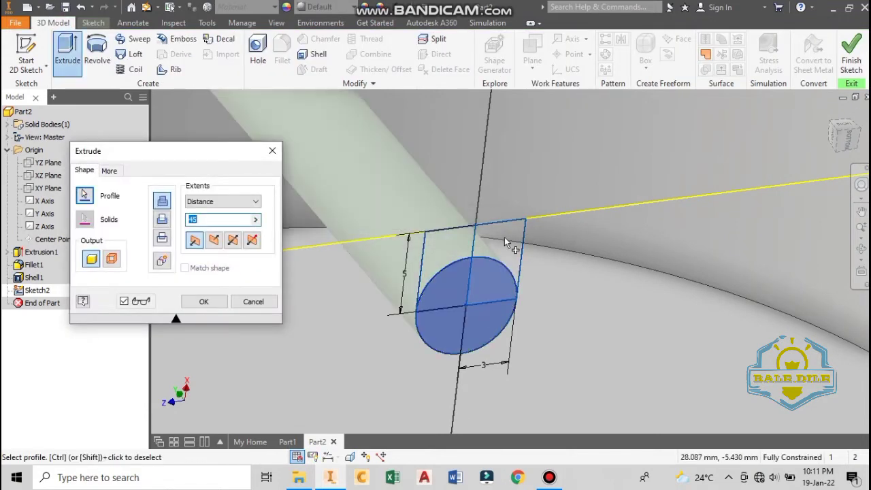
left_click(461, 251)
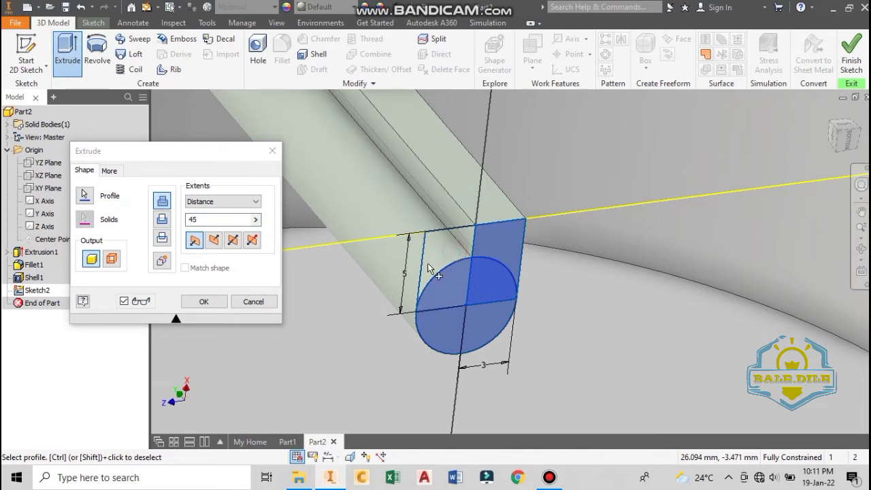
left_click(213, 240)
left_click(161, 220)
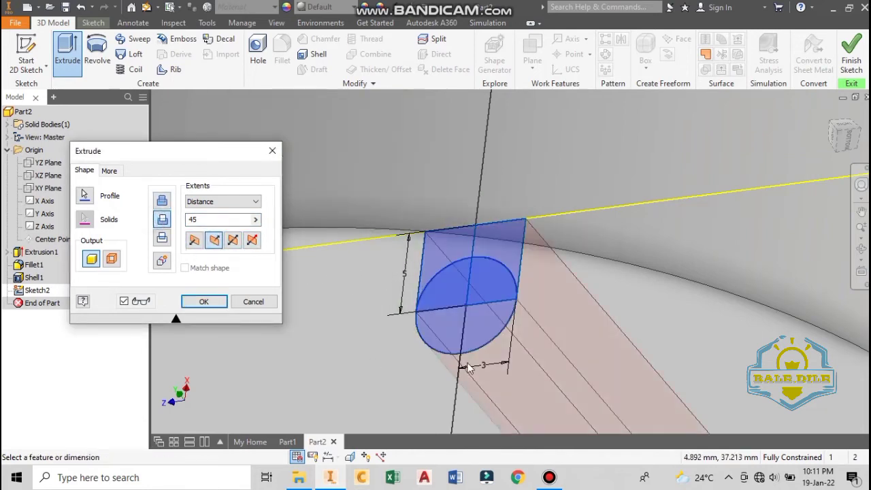
left_click(847, 146)
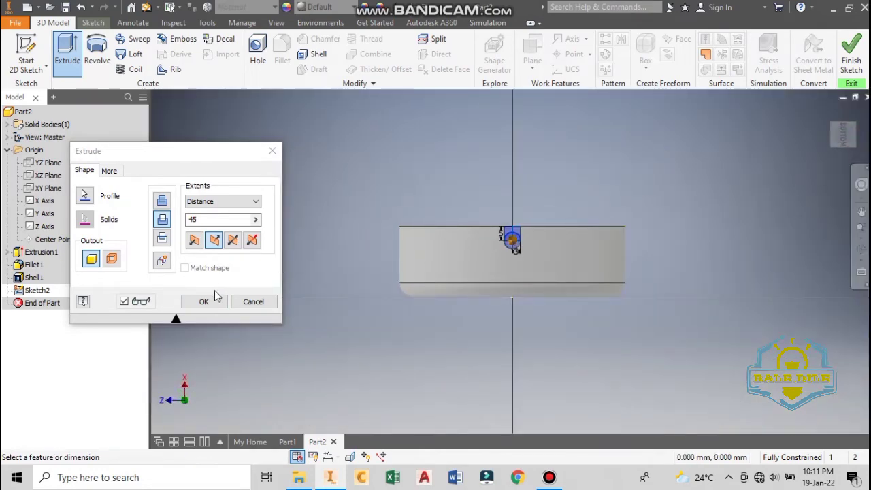
left_click(213, 302)
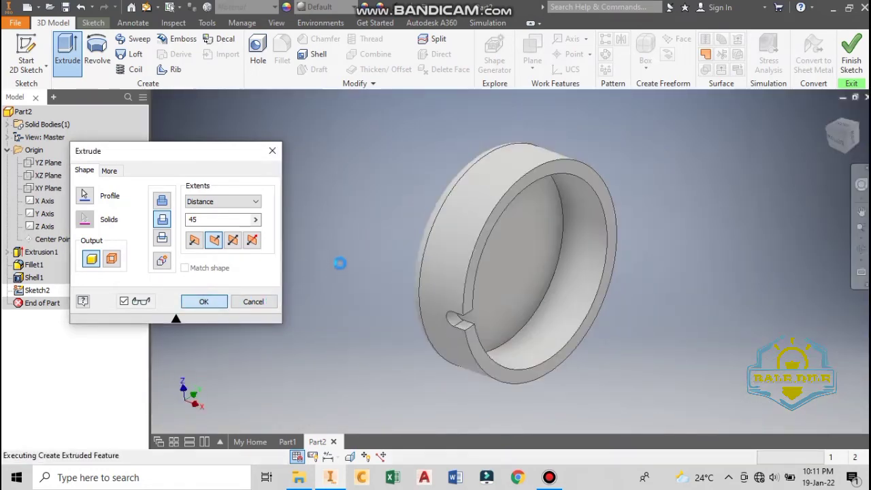
- Cycle through ViewCube views, orbit to a tilted view, and zoom in on the rim notch
left_click(852, 140)
left_click(845, 149)
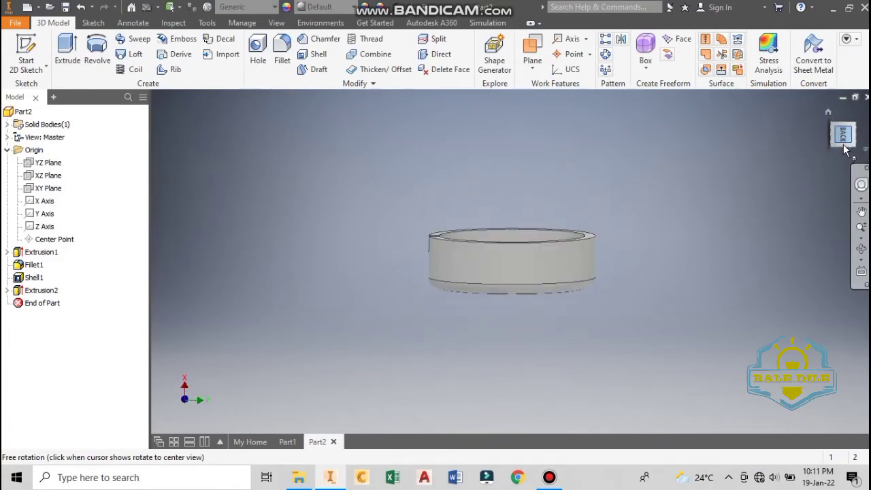
left_click(835, 130)
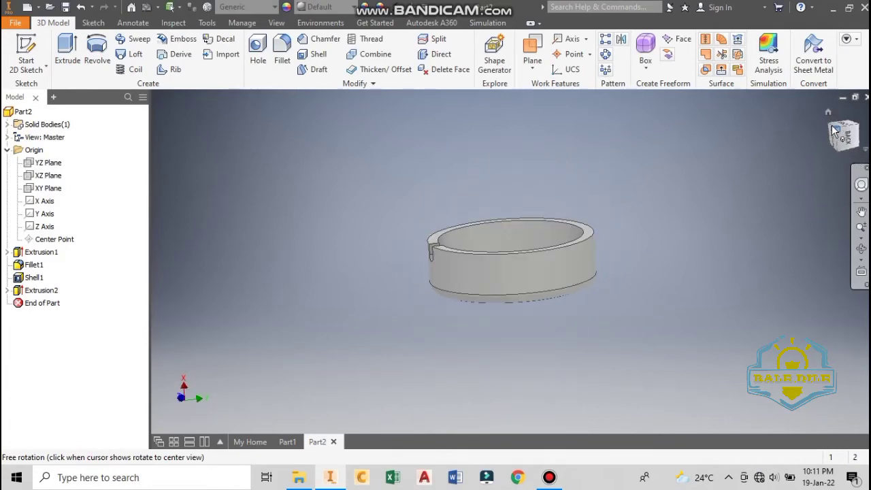
middle_click_drag(475, 272, 541, 276, "shift")
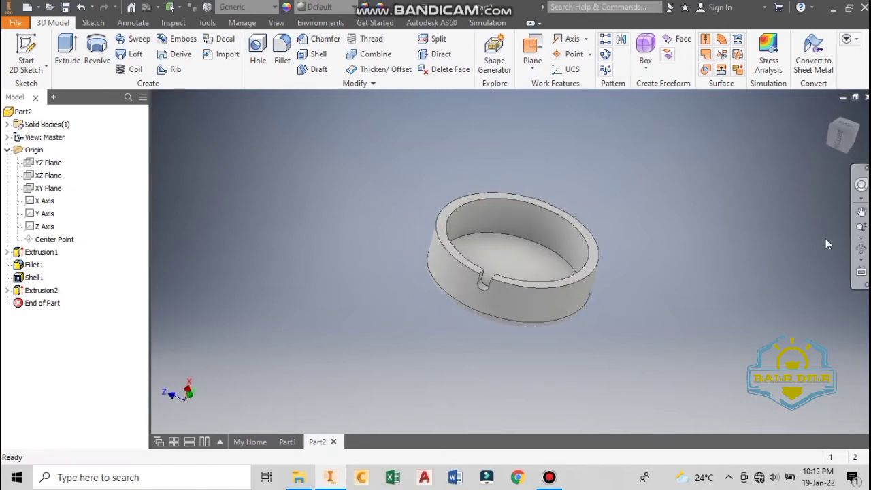
left_click(861, 227)
mouse_move(611, 253)
left_mouse_down()
mouse_move(480, 255)
mouse_move(476, 311)
left_mouse_up()
left_click(362, 205)
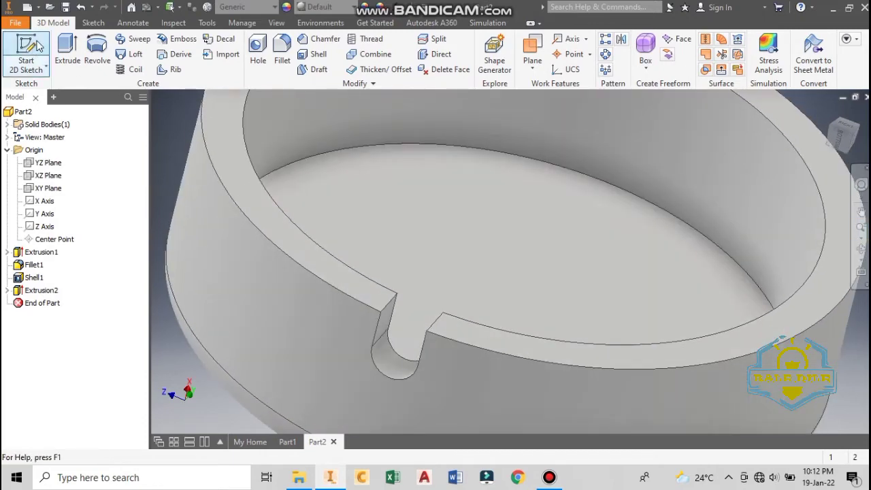
- Fillet an inner bowl edge with radius 5
left_click(286, 55)
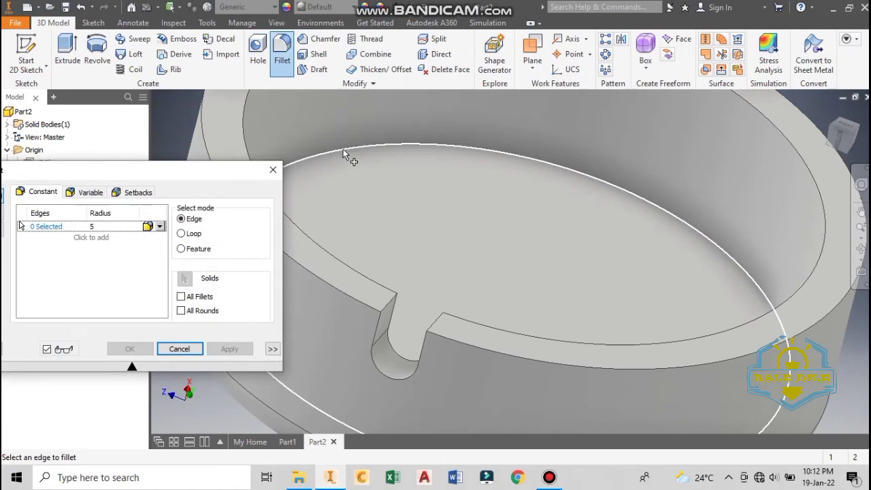
left_click(344, 150)
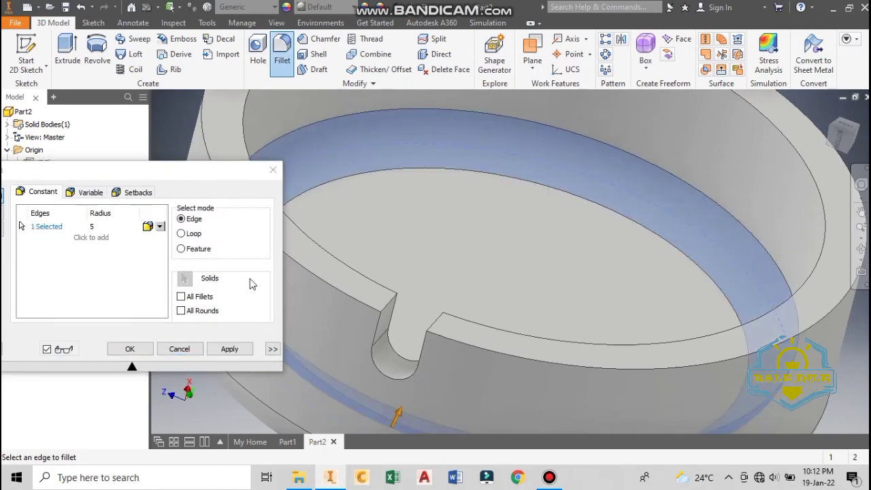
left_click(228, 349)
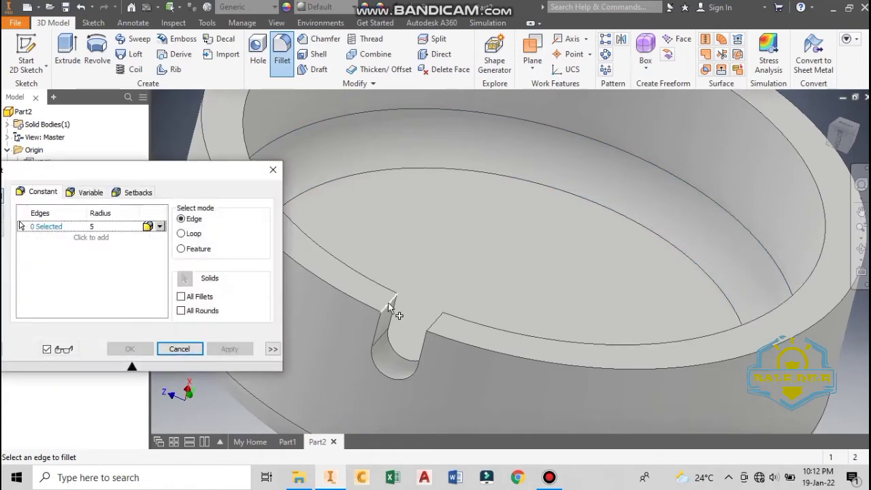
- Round two notch edges and the inner rim edge with a 1 mm fillet
left_click(389, 303)
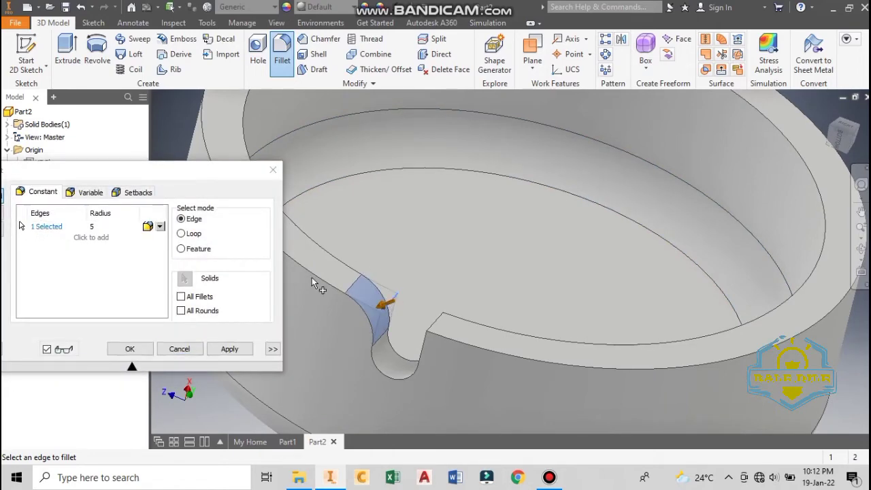
left_click(92, 226)
type("2")
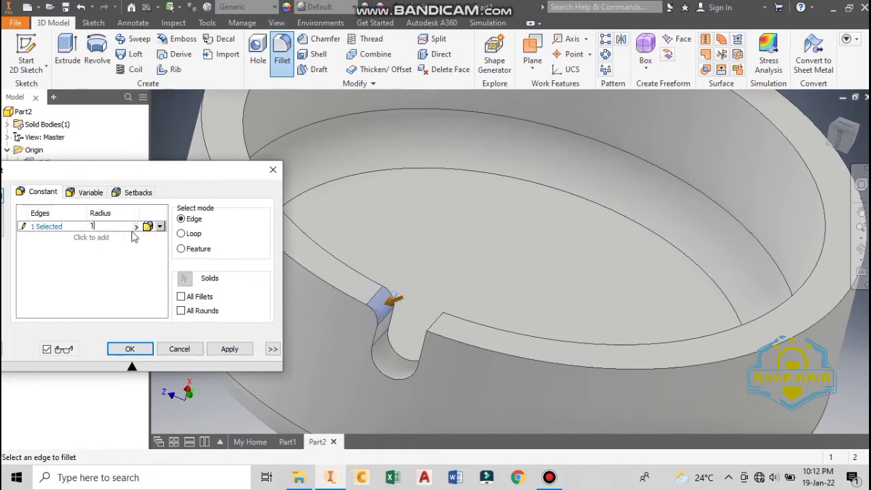
left_click(437, 324)
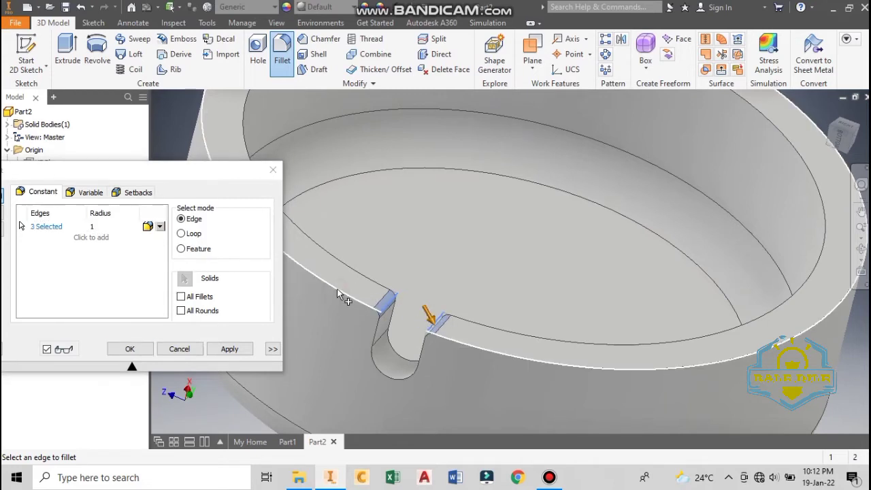
left_click(351, 274)
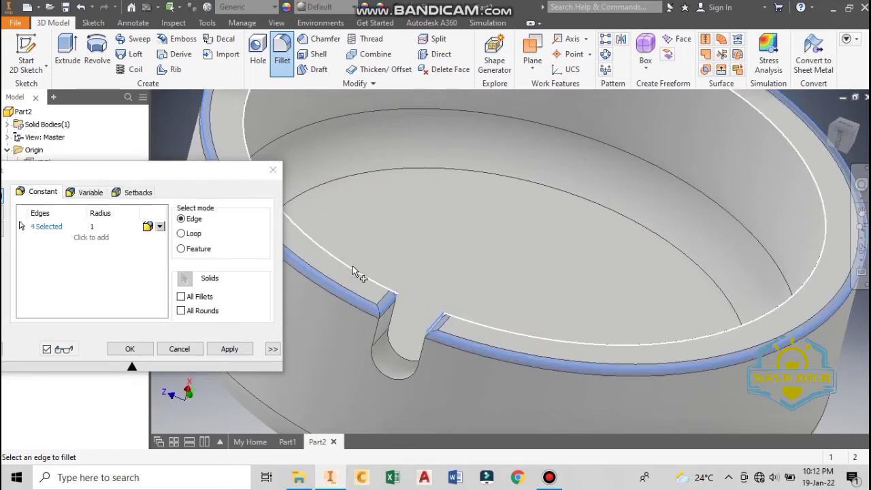
left_click(230, 348)
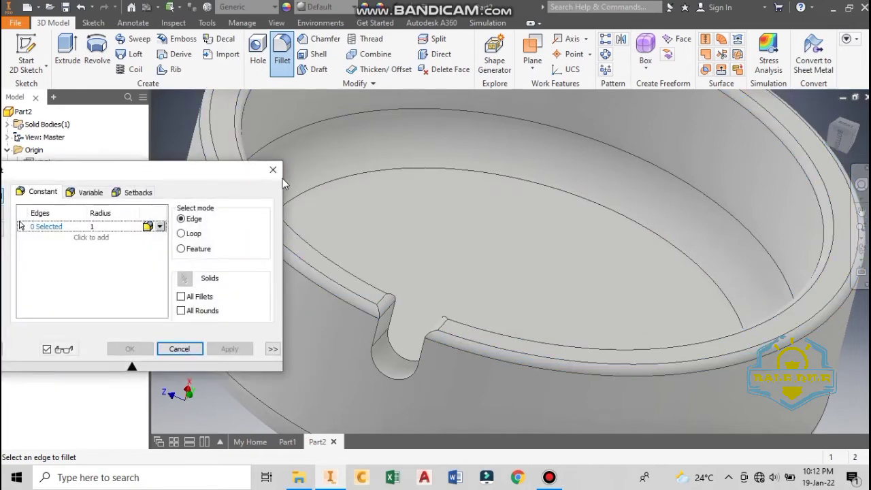
left_click(273, 171)
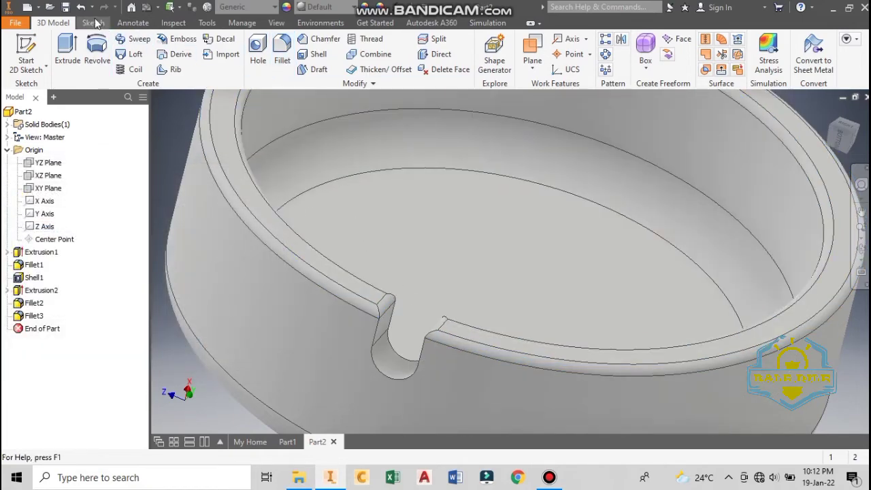
- Try a 3-count, 360° circular pattern of Extrusion2, Fillet2 and Fillet3 about the outer cylinder
left_click(606, 54)
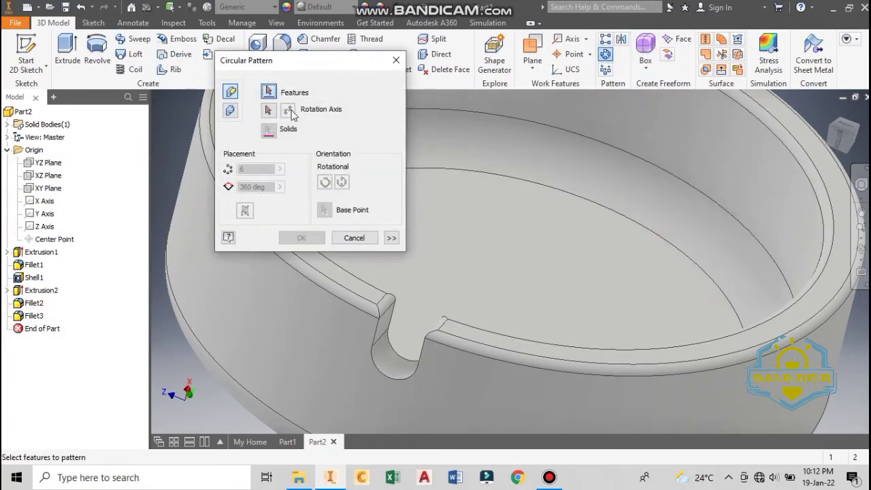
left_click(387, 334)
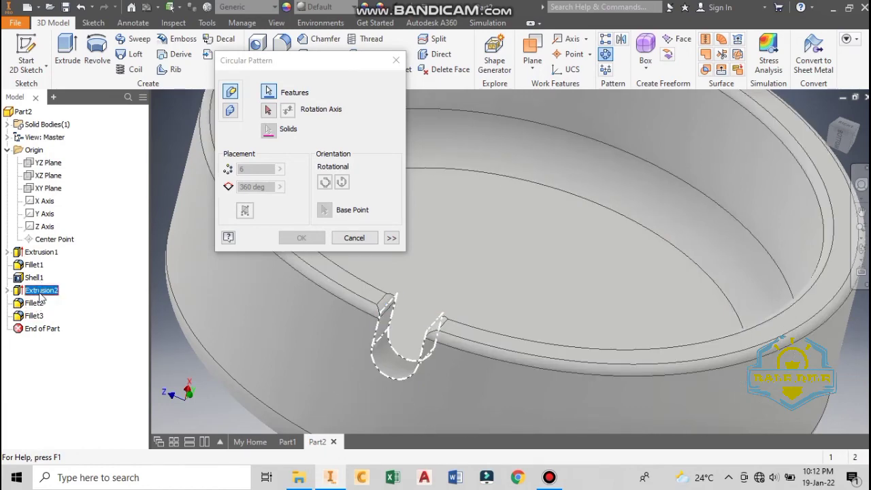
left_click(33, 303, "ctrl")
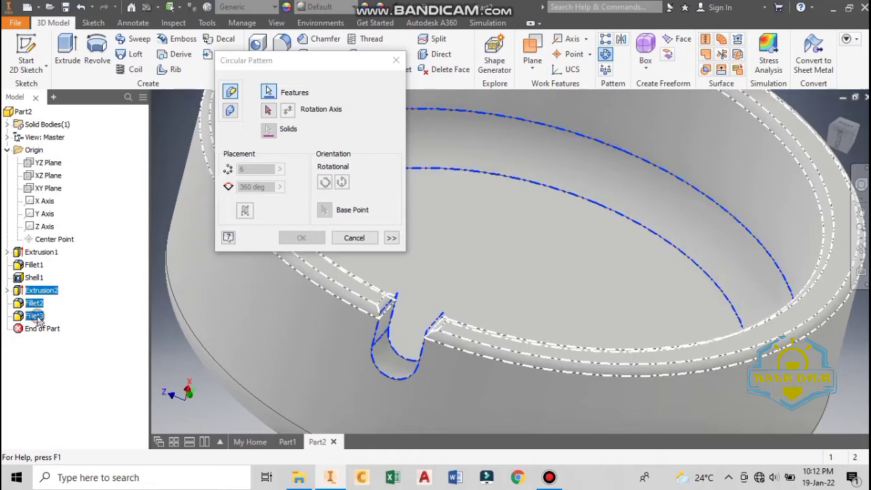
left_click(37, 318, "ctrl")
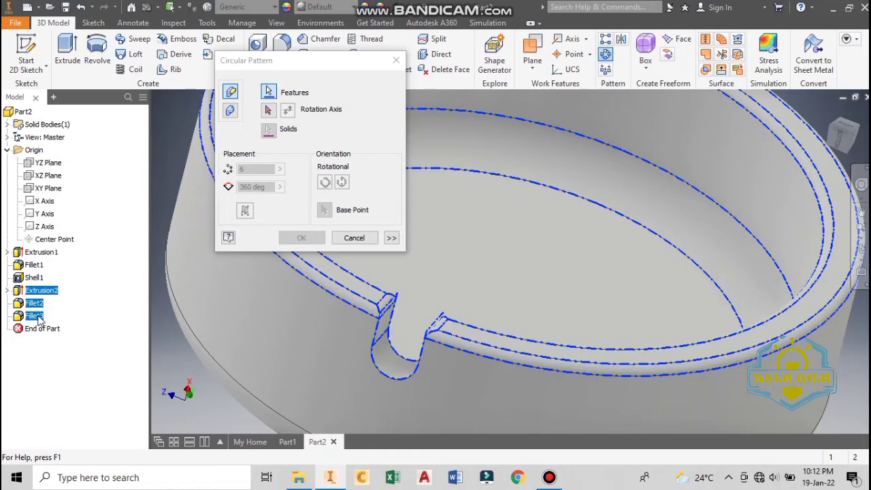
left_click(269, 111)
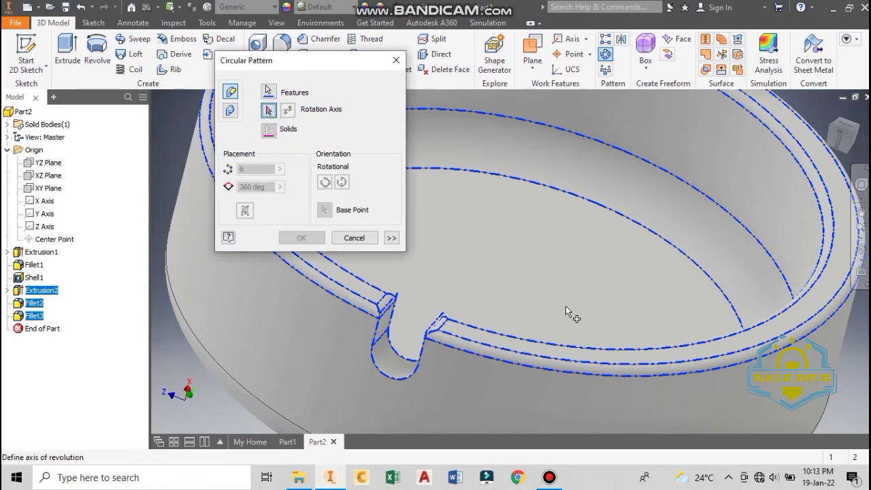
left_click(317, 358)
type("3")
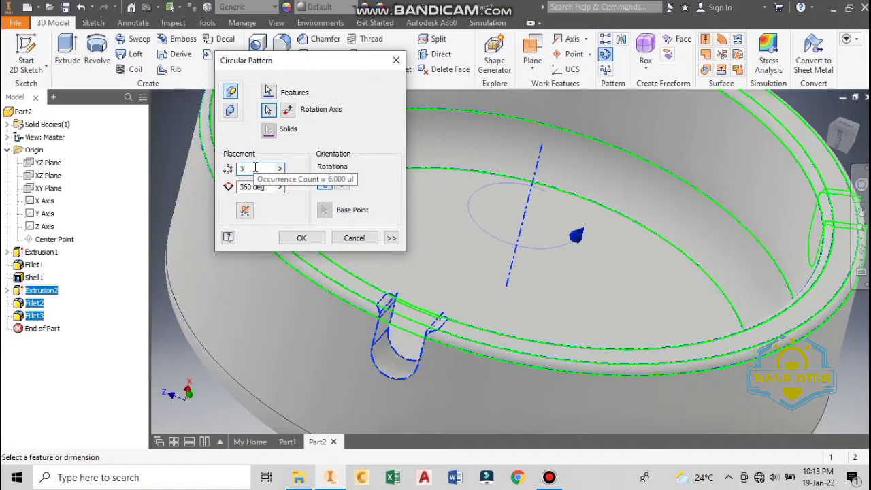
left_click(842, 134)
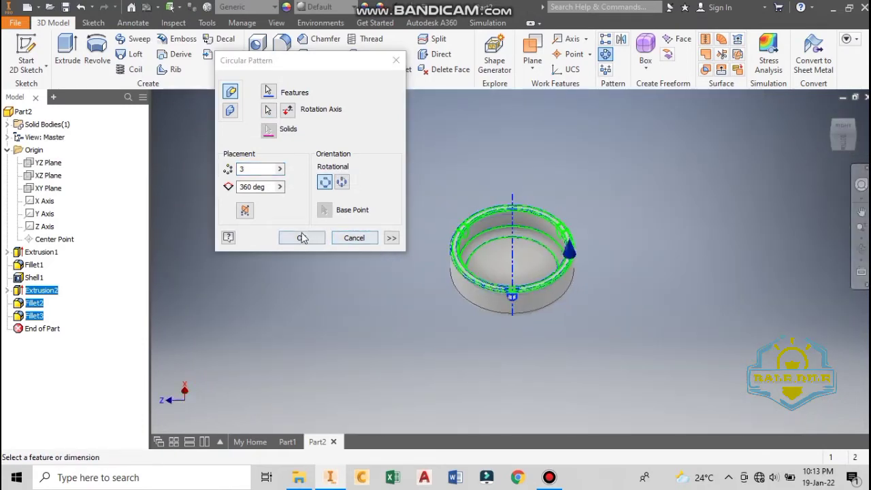
left_click(303, 238)
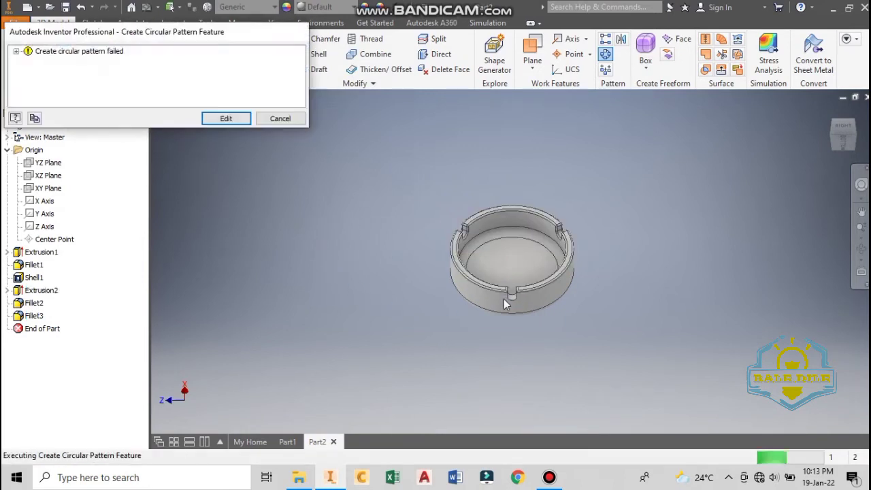
- Dismiss the error and pattern Extrusion2 with Fillet3 three times, 360°, about the cylindrical face
left_click(282, 118)
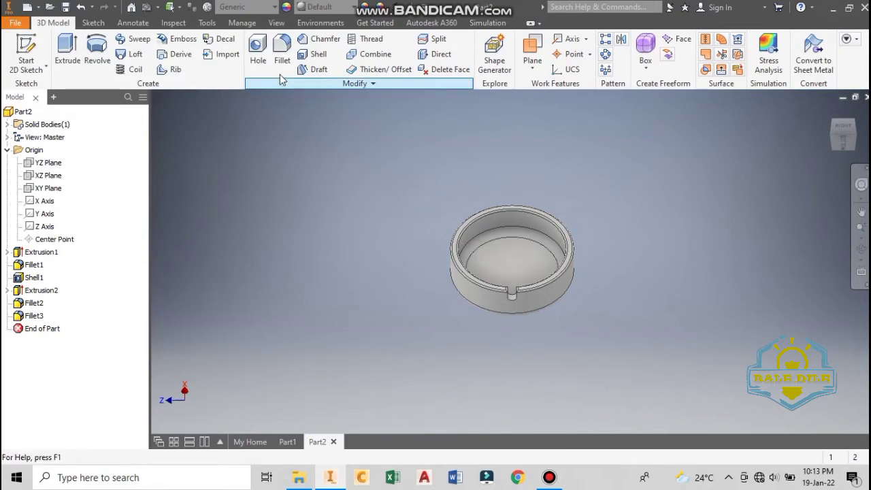
left_click(607, 55)
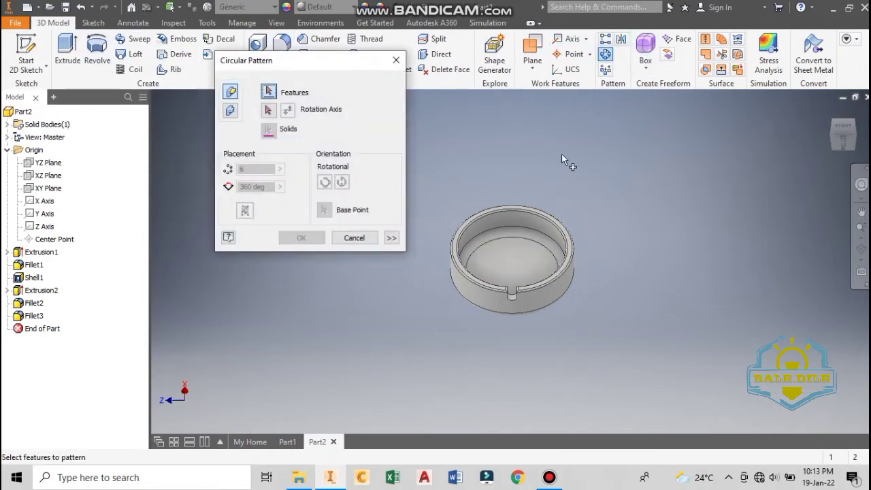
left_click(509, 300)
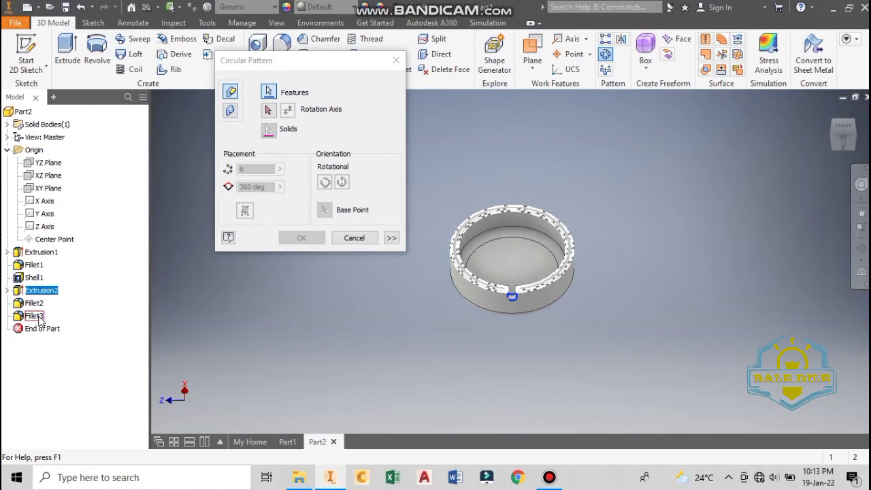
left_click(39, 318)
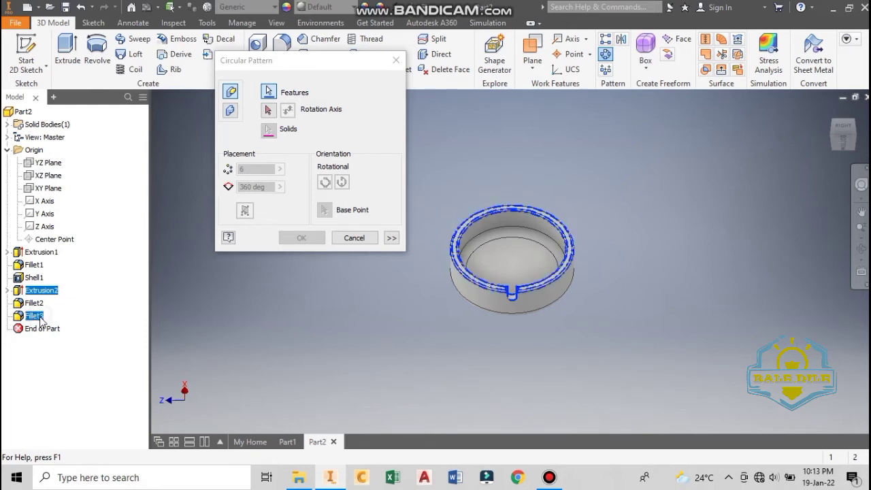
left_click(269, 111)
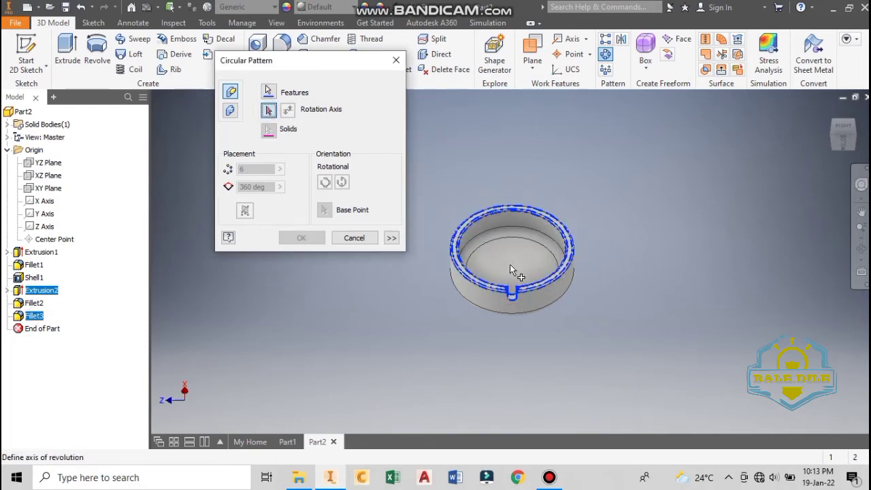
left_click(492, 303)
type("3")
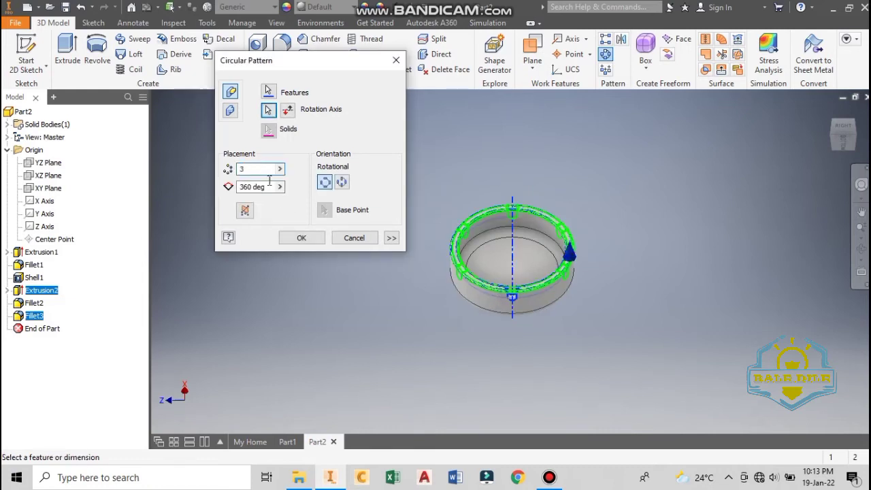
left_click(303, 237)
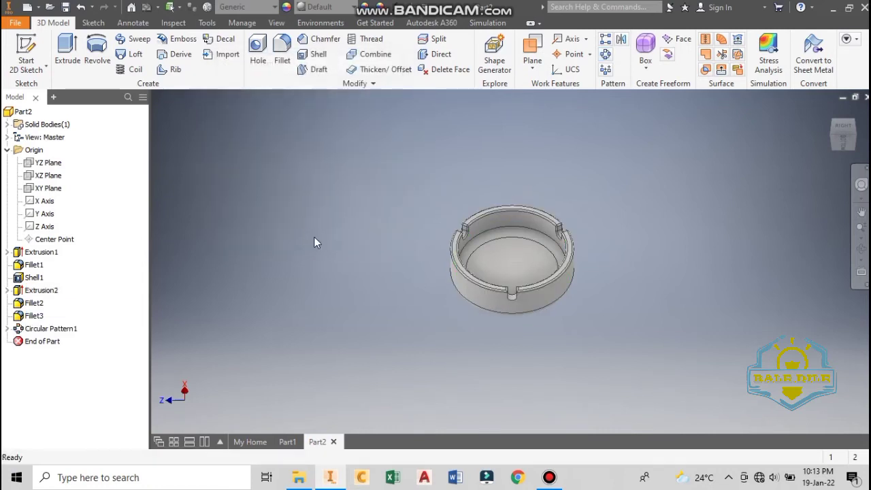
mouse_move(625, 289)
middle_mouse_down("shift")
mouse_move(670, 259)
mouse_move(724, 280)
middle_mouse_up("shift")
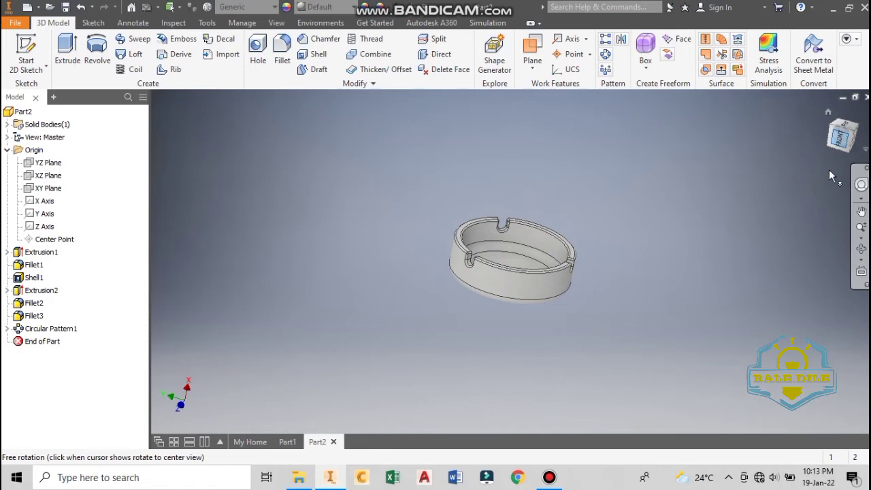
left_click(839, 138)
left_click(861, 227)
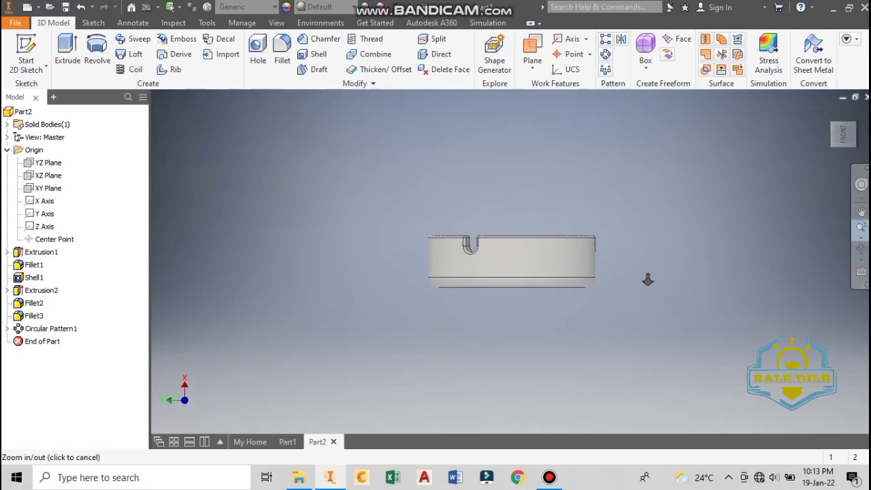
left_click(861, 136)
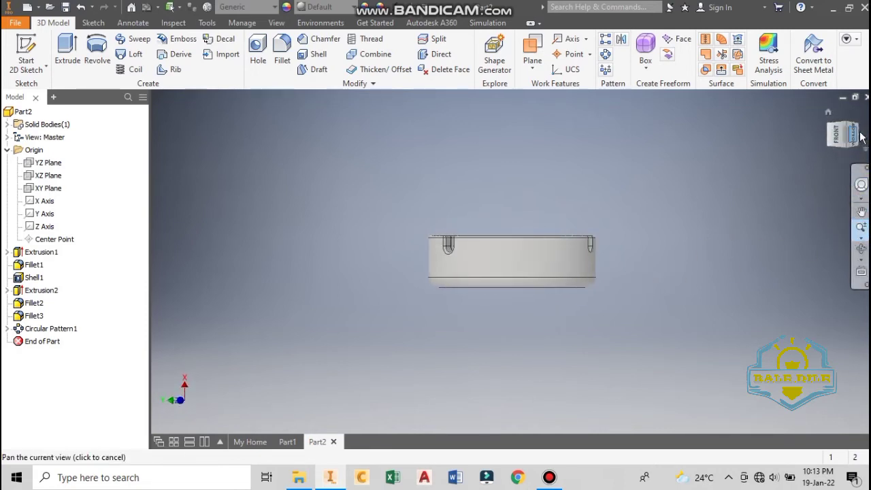
left_click(862, 136)
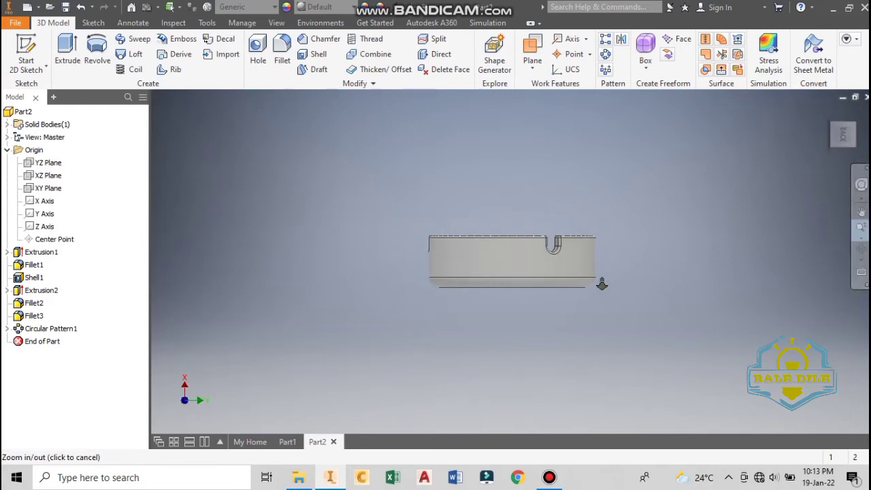
left_click(861, 250)
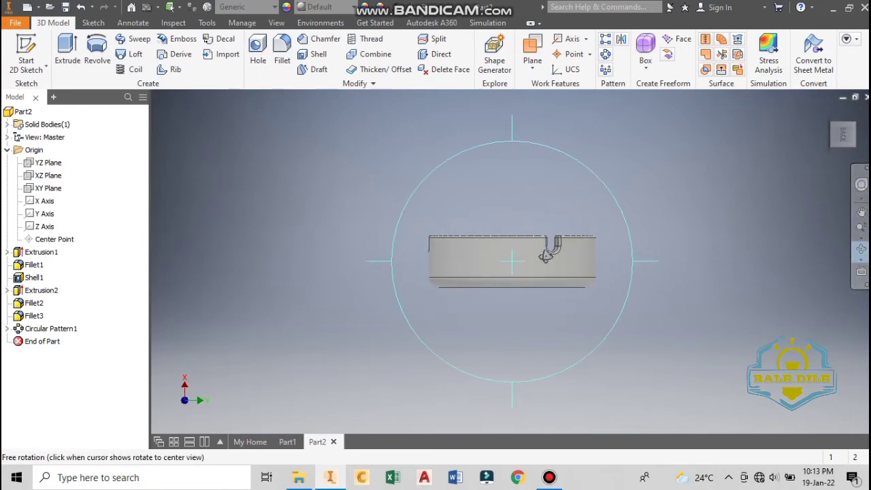
left_click_drag(549, 252, 629, 255)
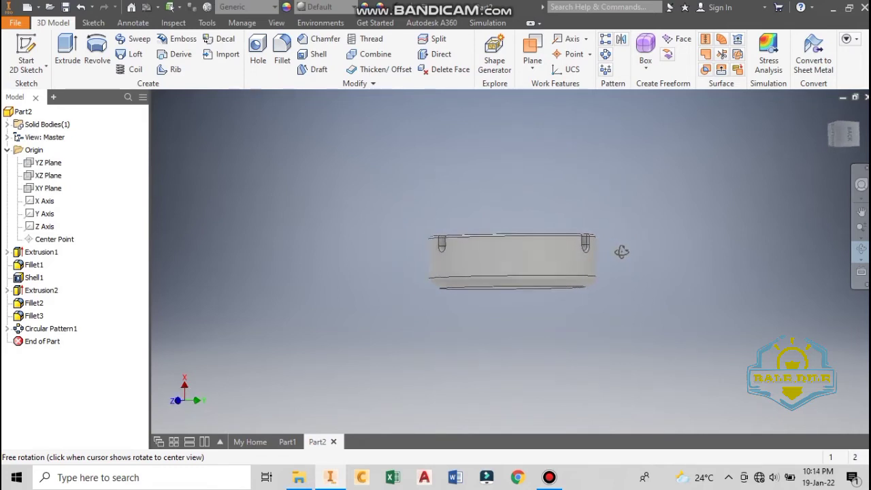
- Start a text sketch, Sketch3, on the XY Plane
left_click(94, 23)
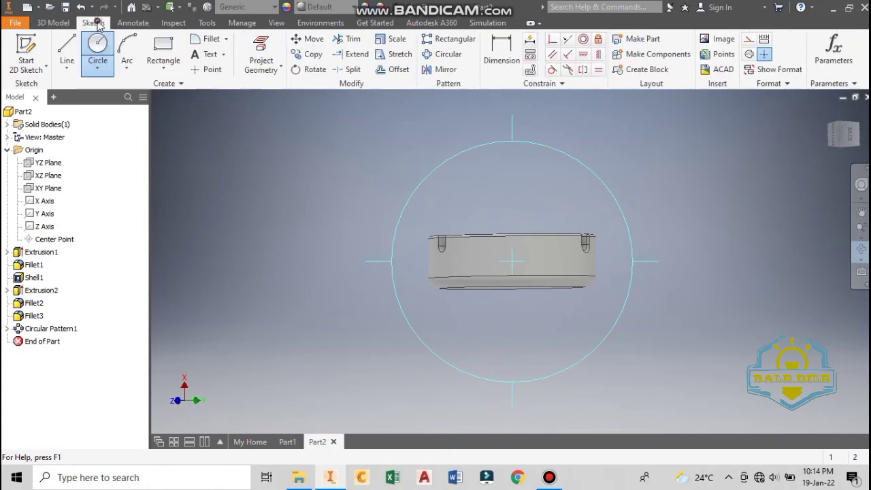
left_click(203, 54)
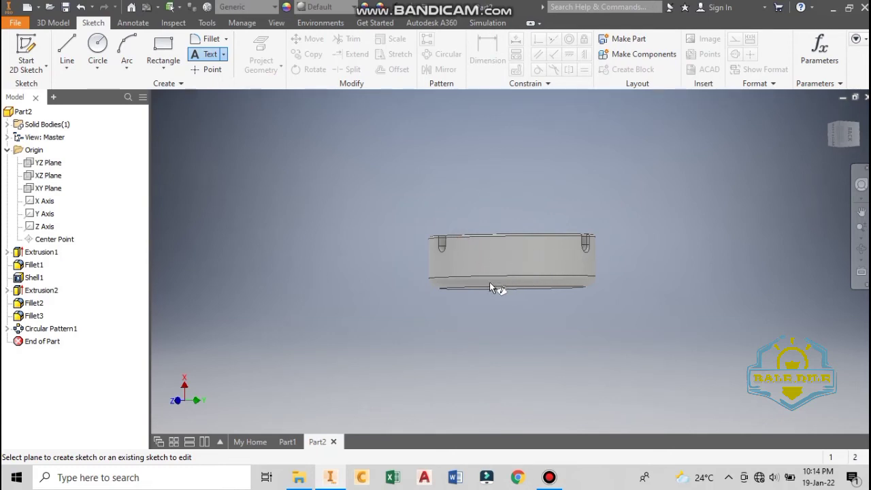
mouse_move(572, 323)
middle_mouse_down("shift")
mouse_move(605, 340)
mouse_move(580, 303)
middle_mouse_up("shift")
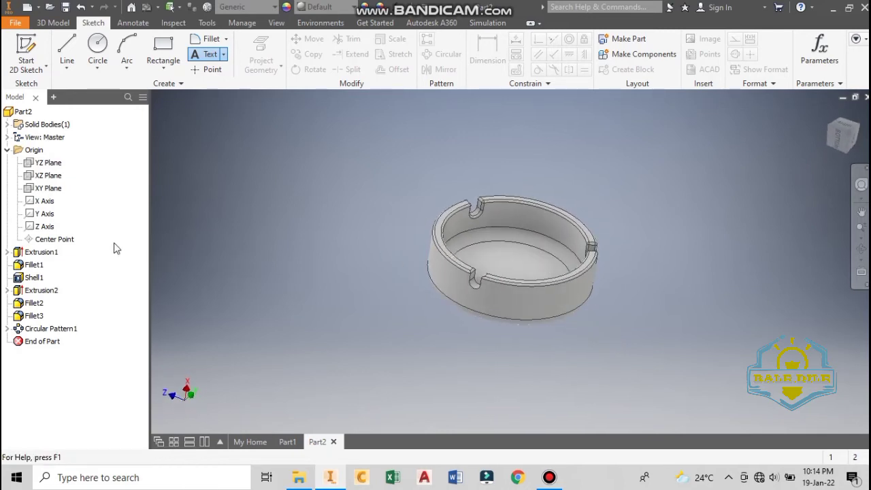
left_click(42, 191)
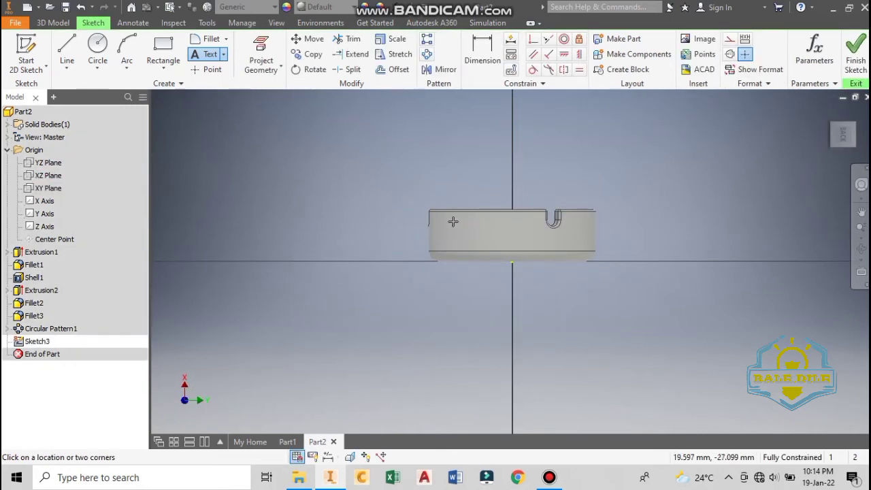
- Draw a text box and enter the two-line label, then discard it with Esc
left_click_drag(450, 218, 540, 244)
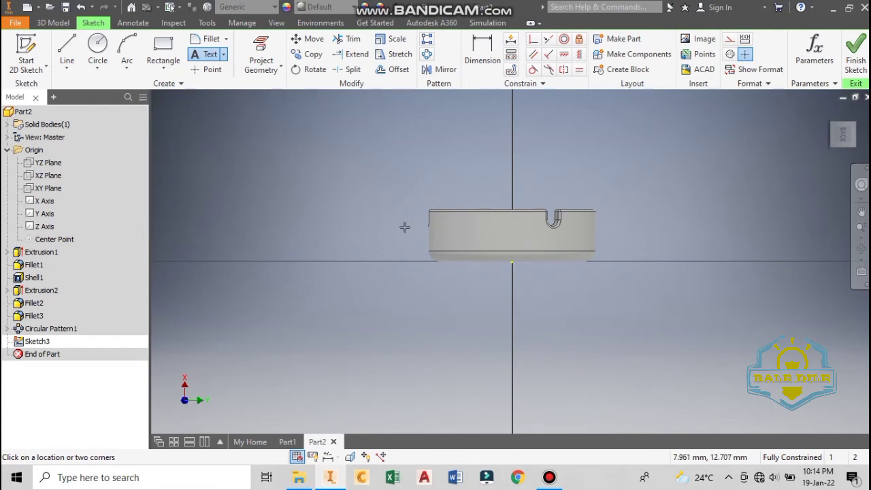
left_click(474, 238)
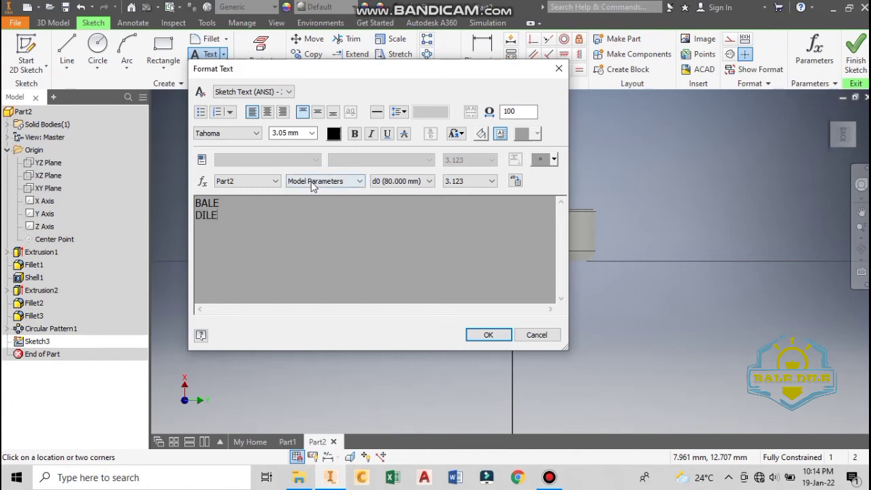
left_click(503, 337)
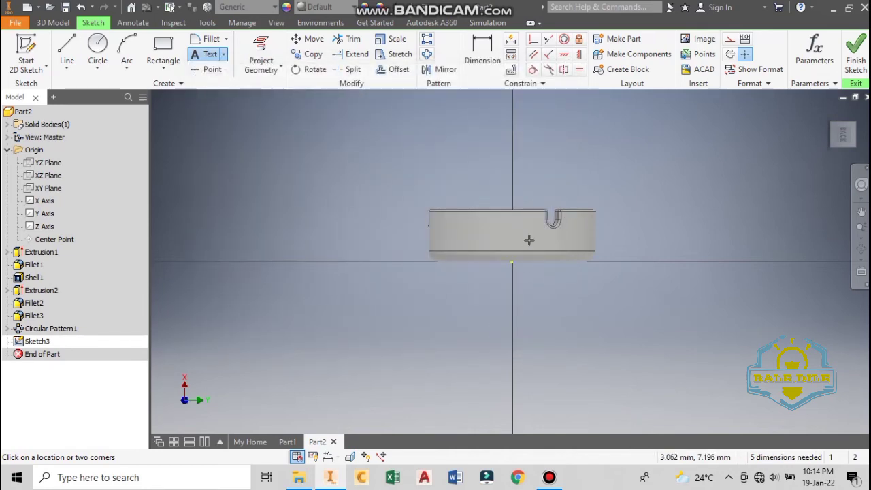
key("F4")
left_click_drag(550, 301, 556, 316)
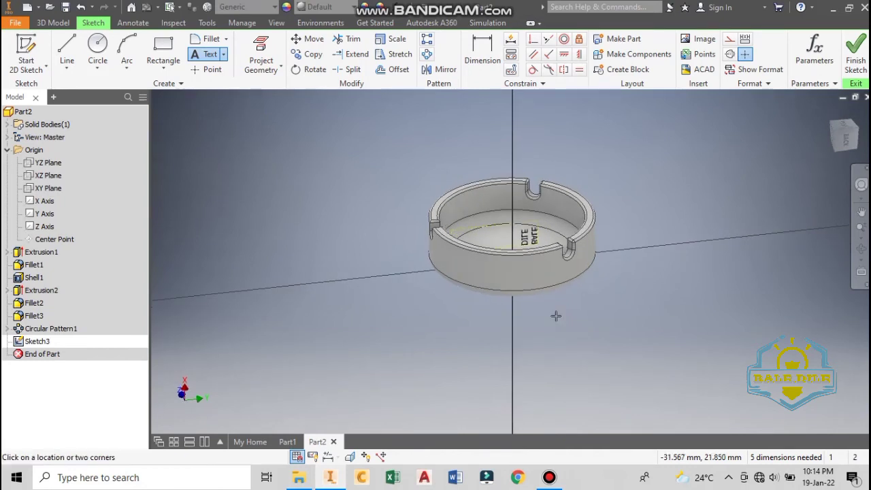
key("Escape")
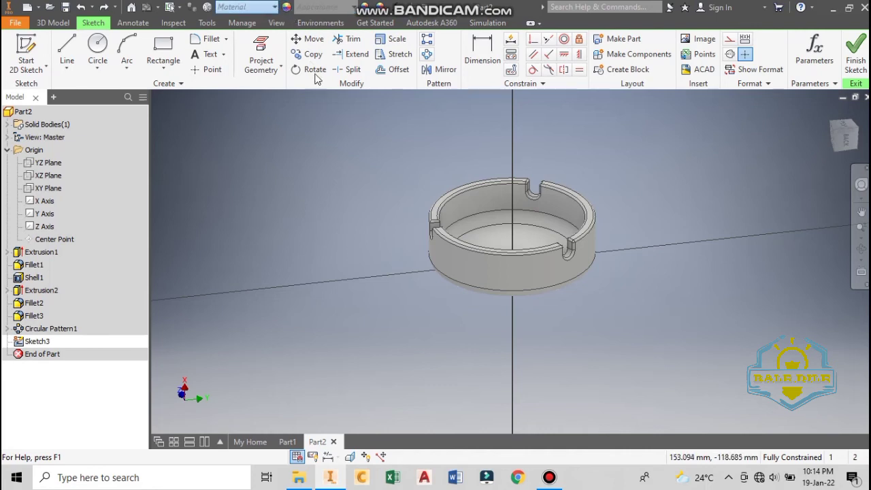
- Browse the material and appearance lists, then finish the sketch
left_click(246, 7)
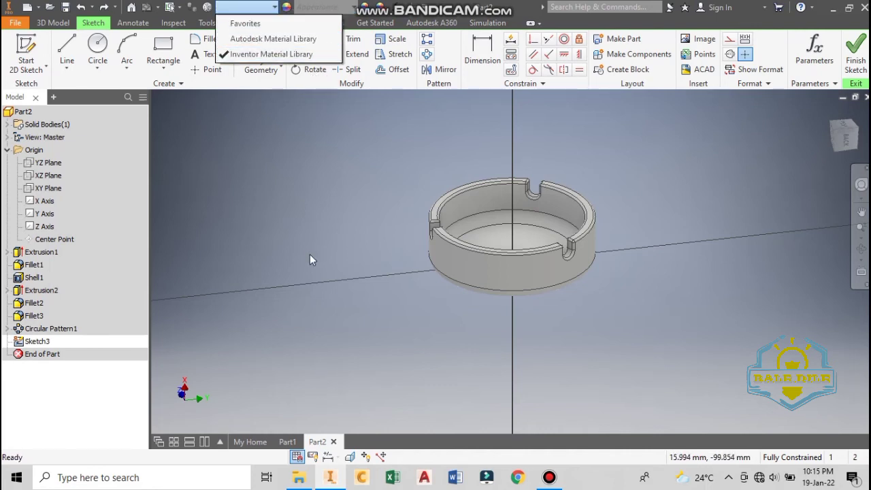
left_click(314, 232)
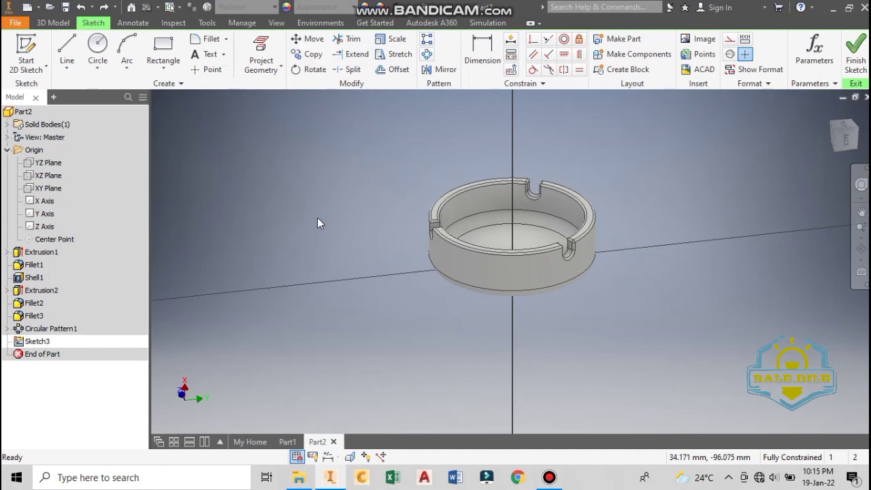
left_click(557, 482)
left_click(560, 482)
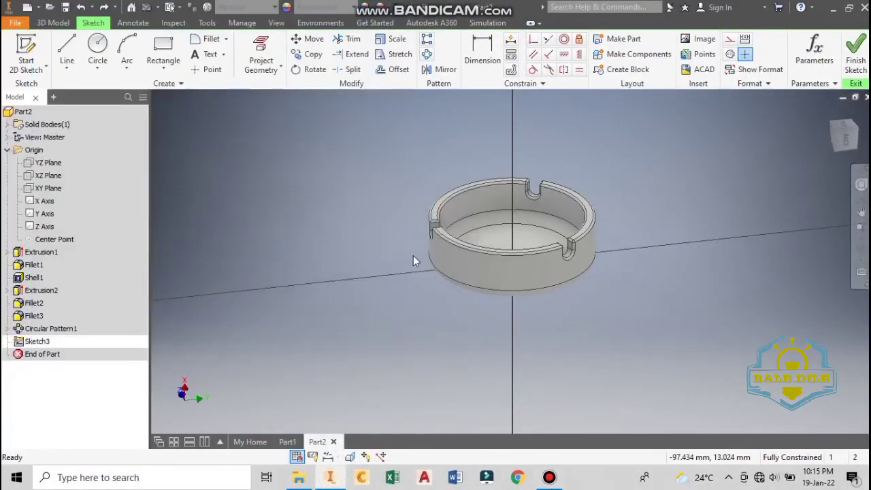
left_click(276, 7)
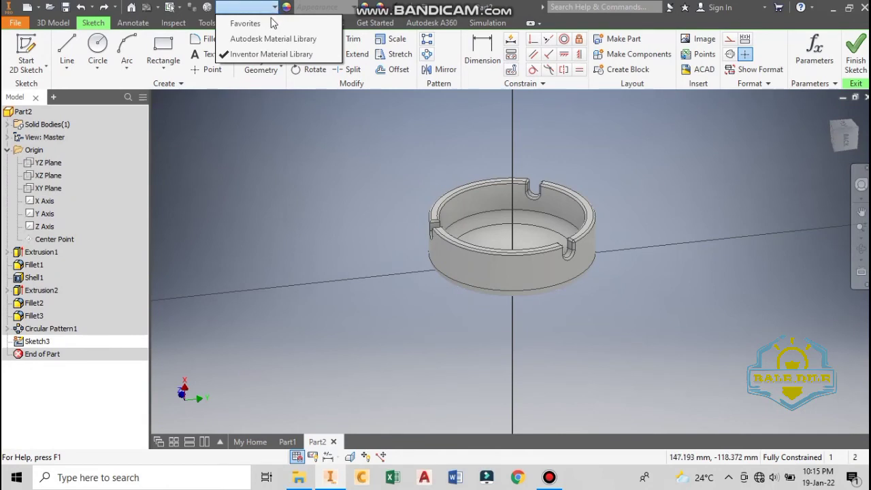
left_click(285, 149)
left_click(326, 8)
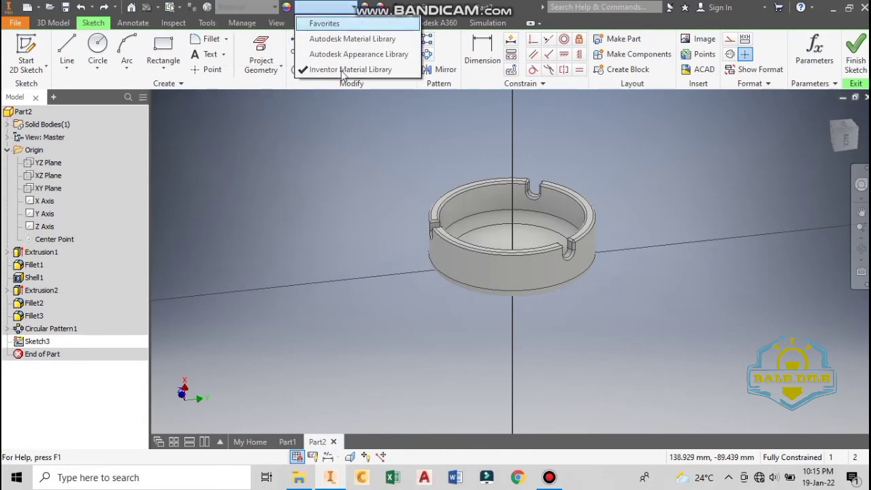
left_click(360, 165)
left_click(854, 53)
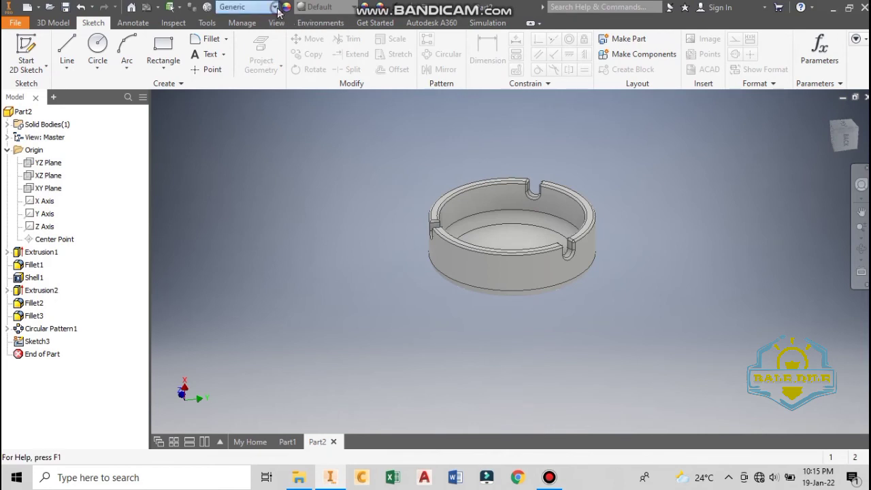
- Set the material to PAEK Plastic and the appearance to Smooth - Yellow
left_click(276, 8)
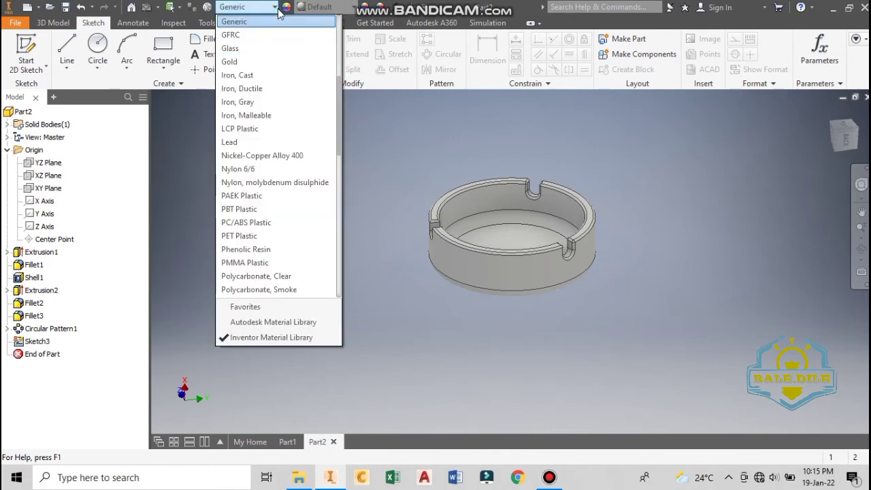
key("p")
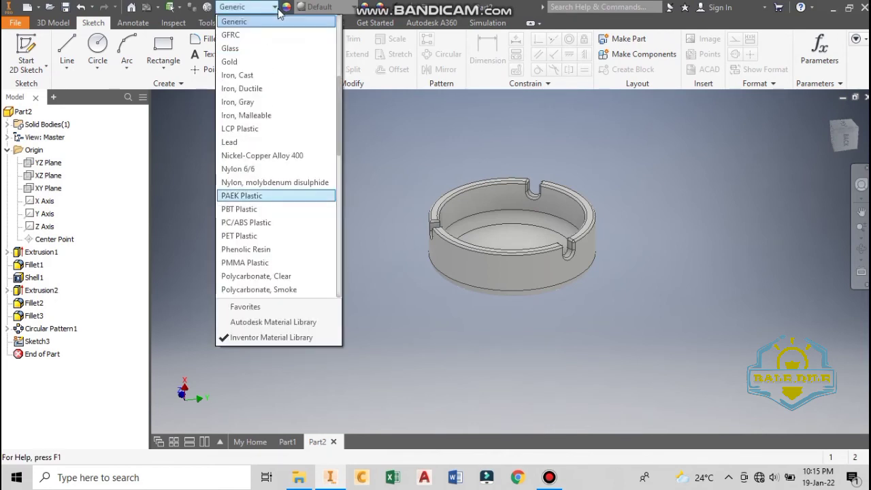
left_click(276, 9)
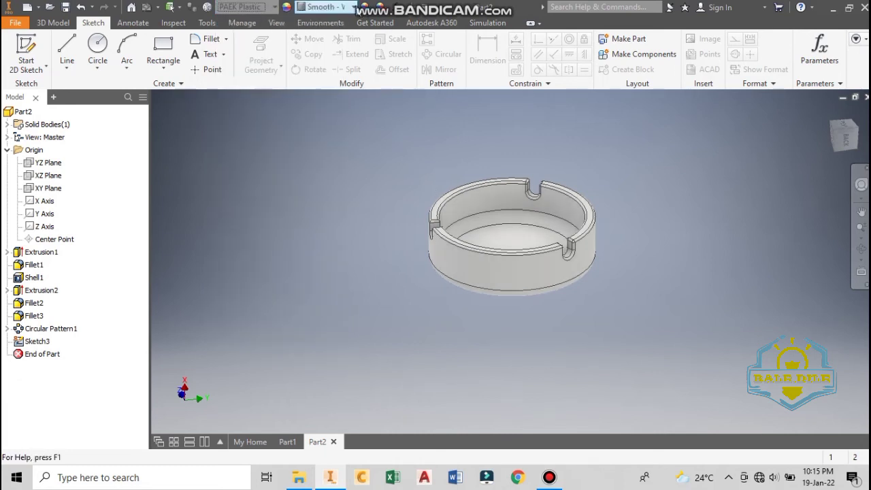
left_click(360, 6)
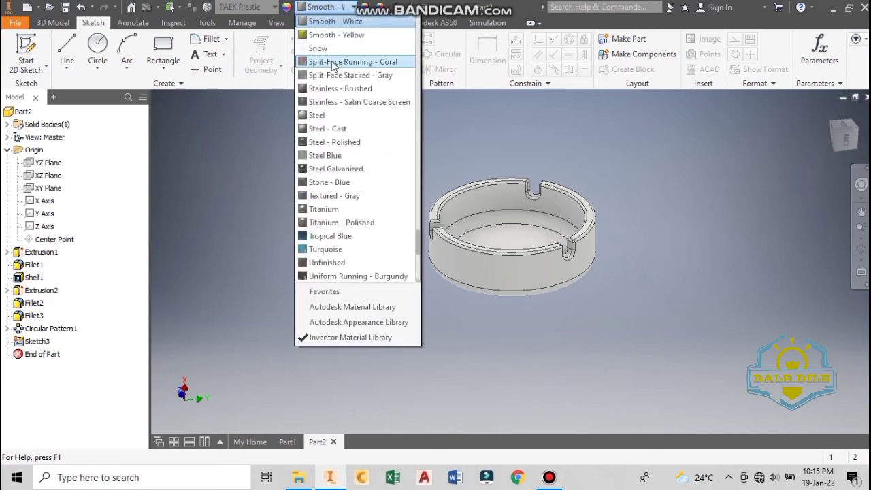
left_click(329, 38)
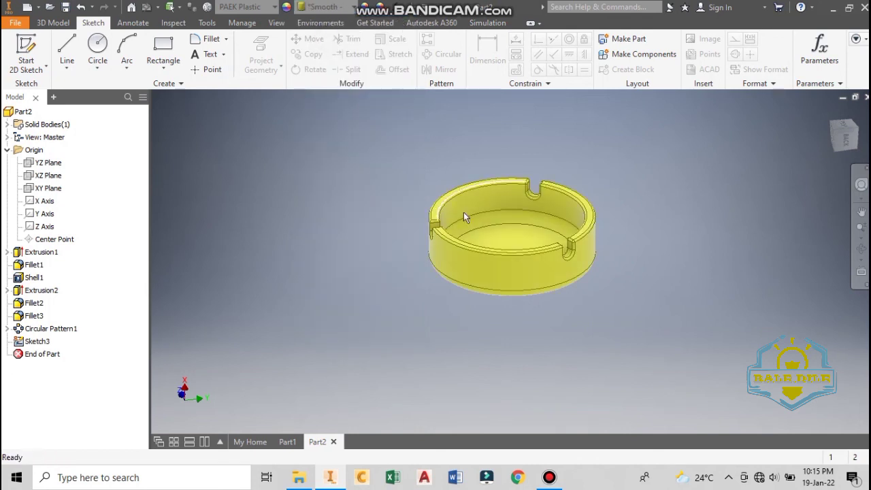
left_click(851, 139)
middle_click_drag(567, 278, 595, 294)
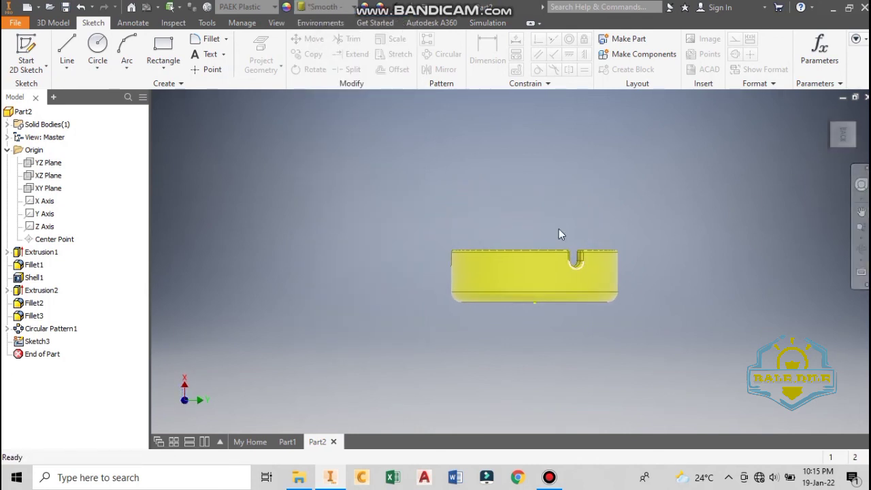
mouse_move(559, 233)
middle_mouse_down("shift")
mouse_move(566, 252)
mouse_move(537, 238)
mouse_move(445, 232)
mouse_move(391, 198)
mouse_move(342, 186)
mouse_move(734, 359)
mouse_move(627, 286)
mouse_move(589, 292)
mouse_move(610, 308)
mouse_move(681, 274)
middle_mouse_up("shift")
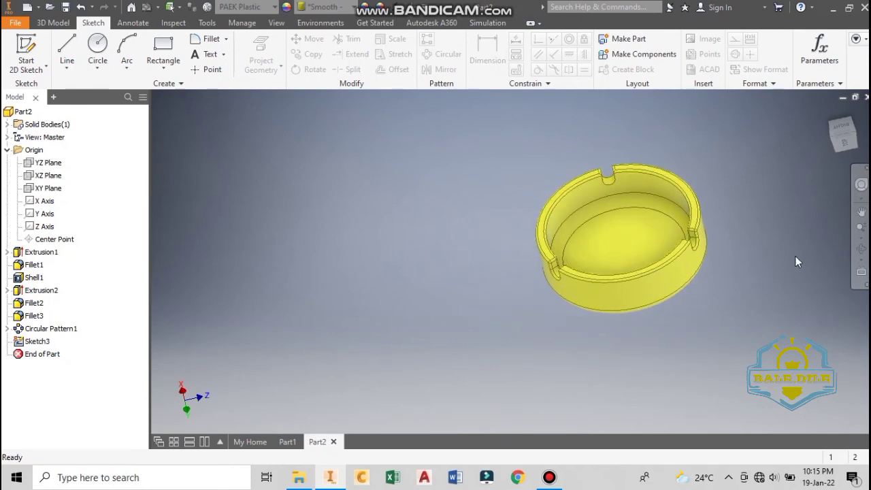
left_click(861, 226)
left_click_drag(806, 217, 813, 253)
mouse_move(813, 253)
middle_mouse_down()
mouse_move(749, 259)
mouse_move(710, 297)
middle_mouse_up()
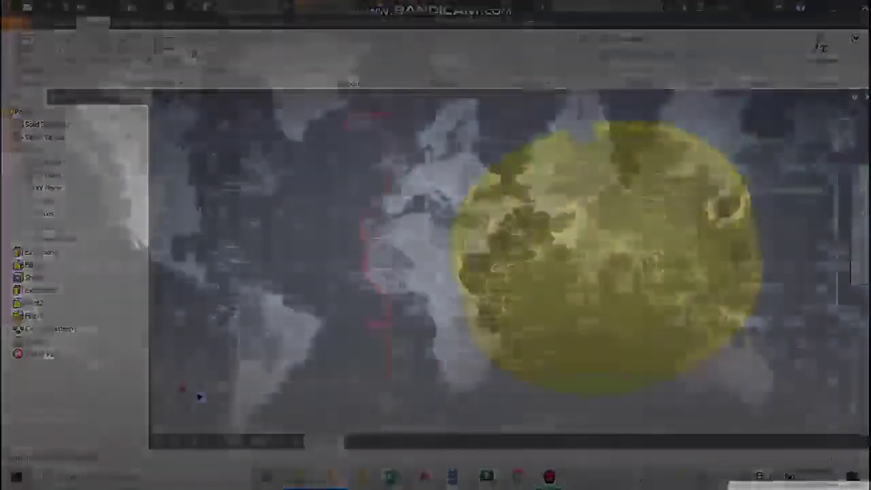